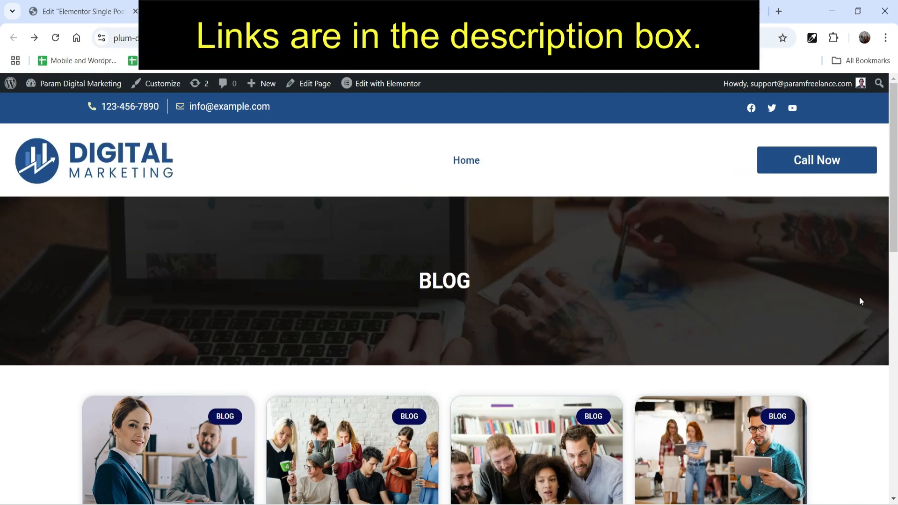
Open the blog post "Main Reason To Fast Business Builder" and review its content and sidebar layout.
scroll(860, 296, "down", 5)
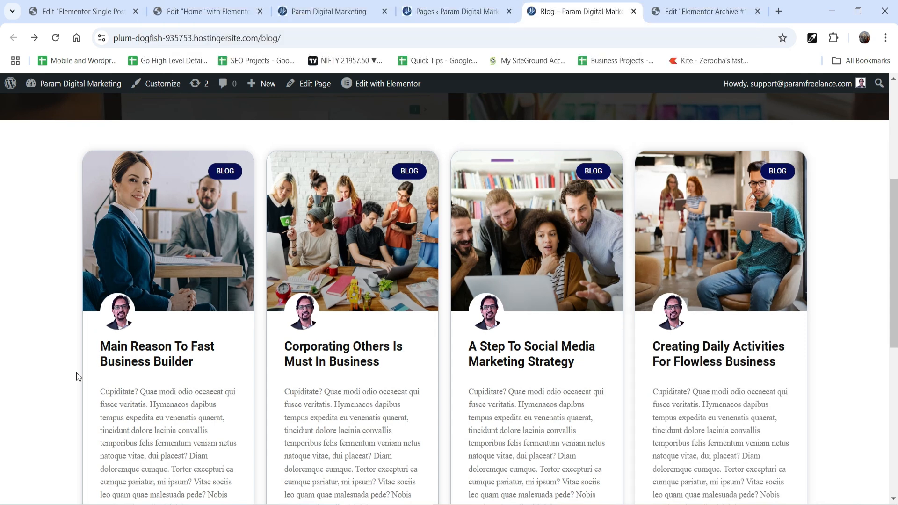
left_click(146, 354)
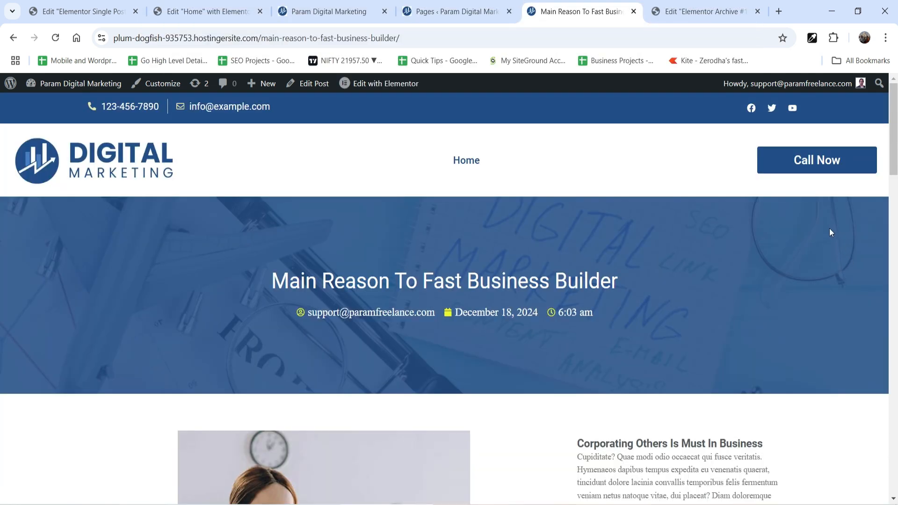
scroll(829, 228, "down", 6)
scroll(726, 262, "down", 4)
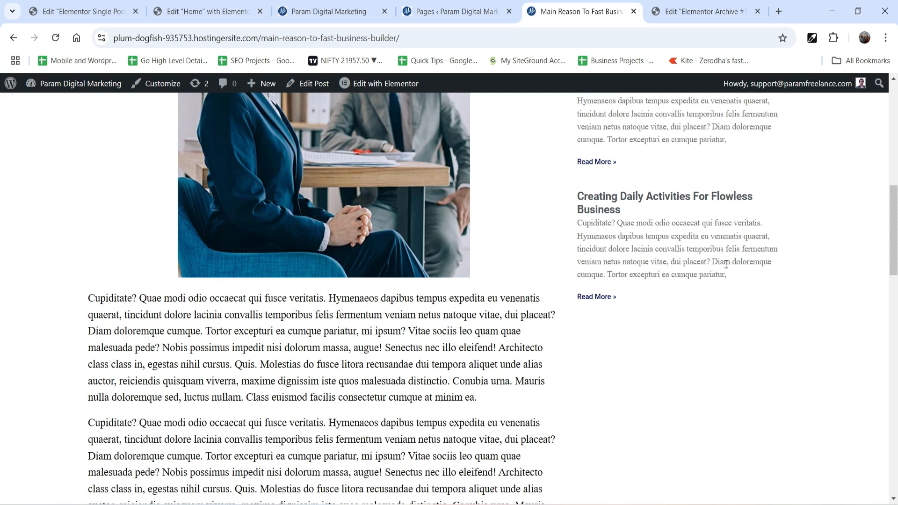
scroll(726, 260, "down", 3)
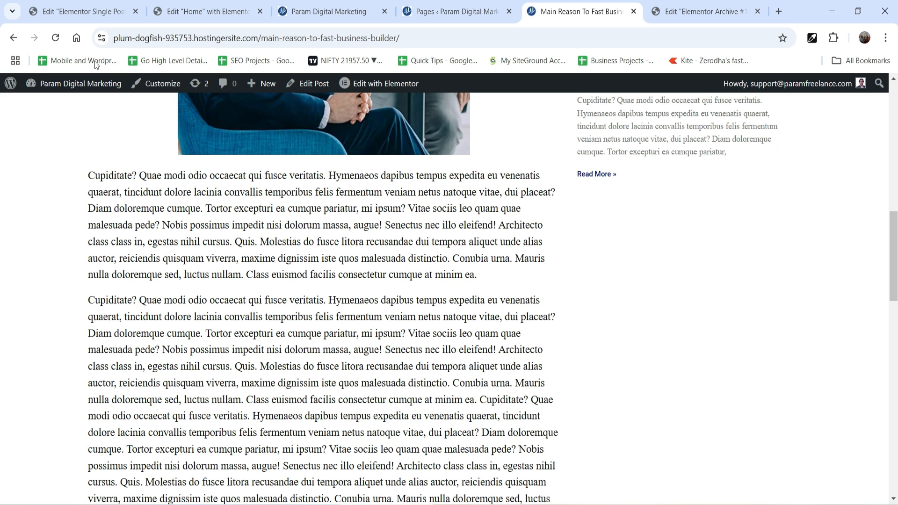
In the Elementor single post template, add a Form widget below the last post in the sidebar column.
left_click(82, 14)
scroll(781, 222, "down", 10)
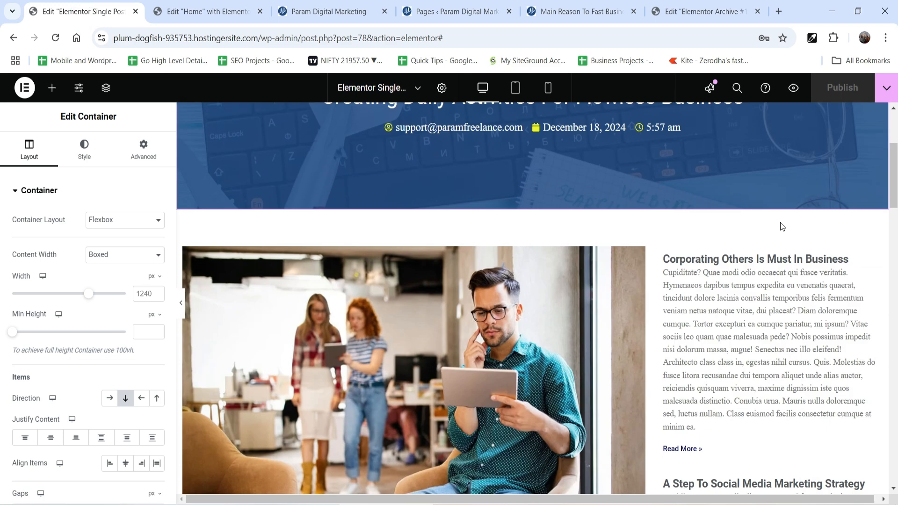
scroll(776, 238, "down", 2)
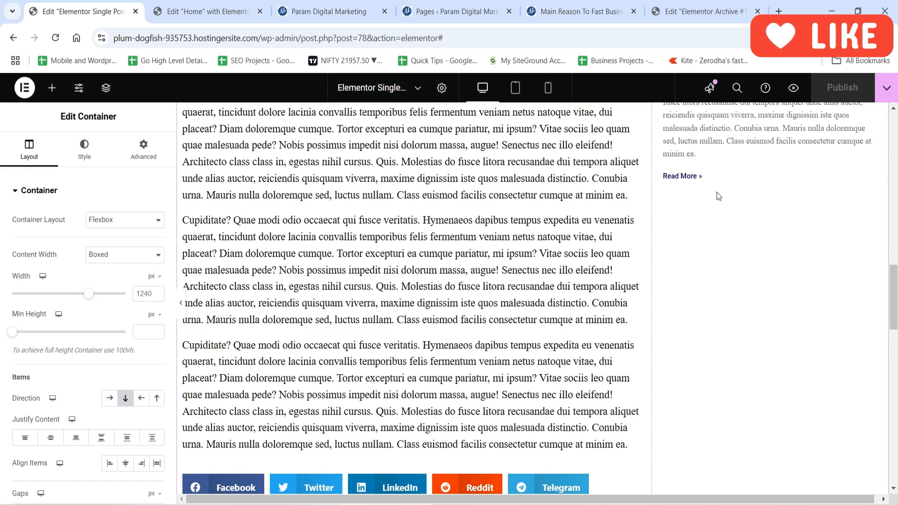
scroll(779, 285, "down", 2)
scroll(776, 281, "up", 4)
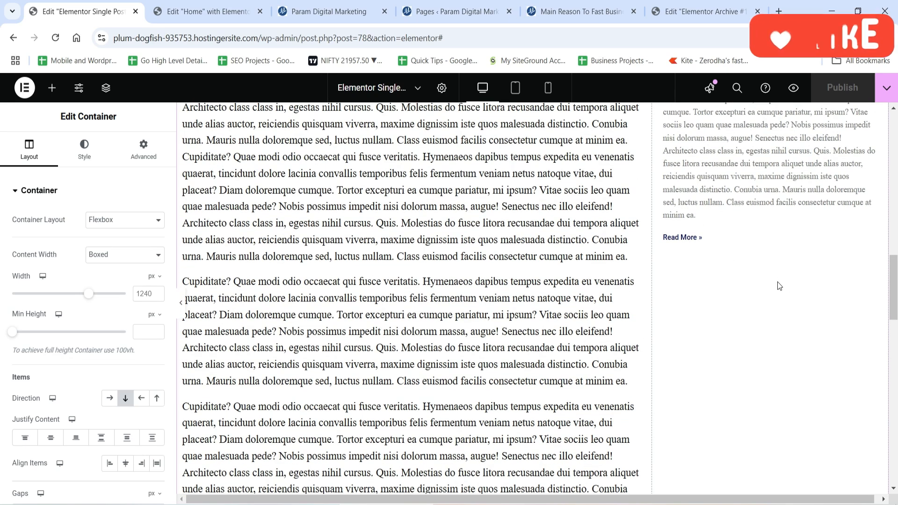
left_click(52, 87)
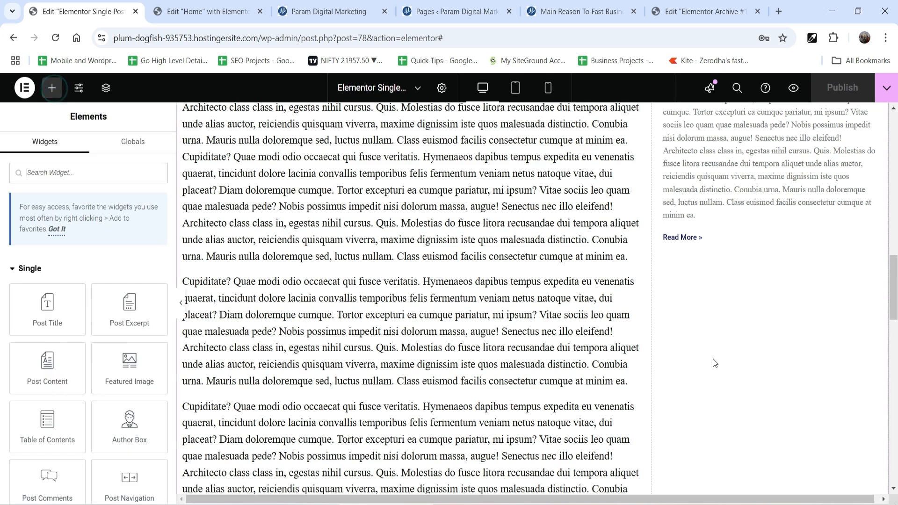
left_click(65, 173)
type("form")
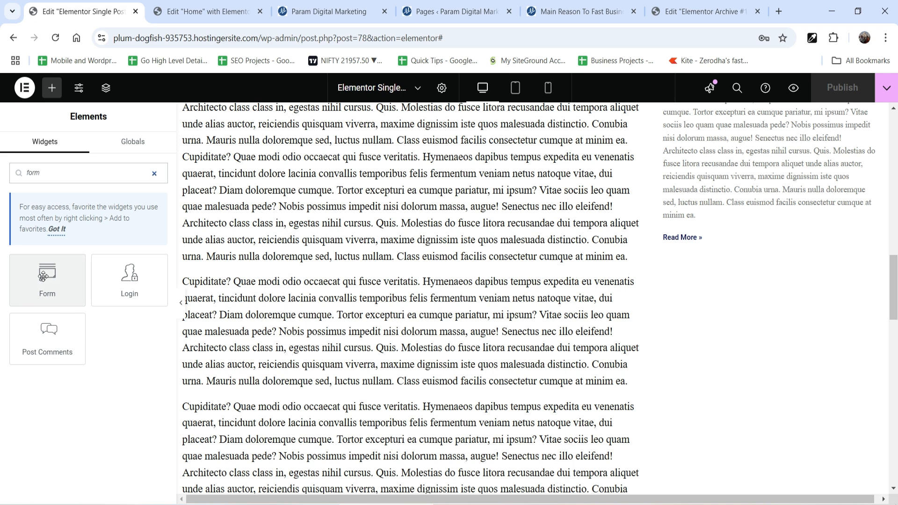
left_click_drag(44, 278, 725, 241)
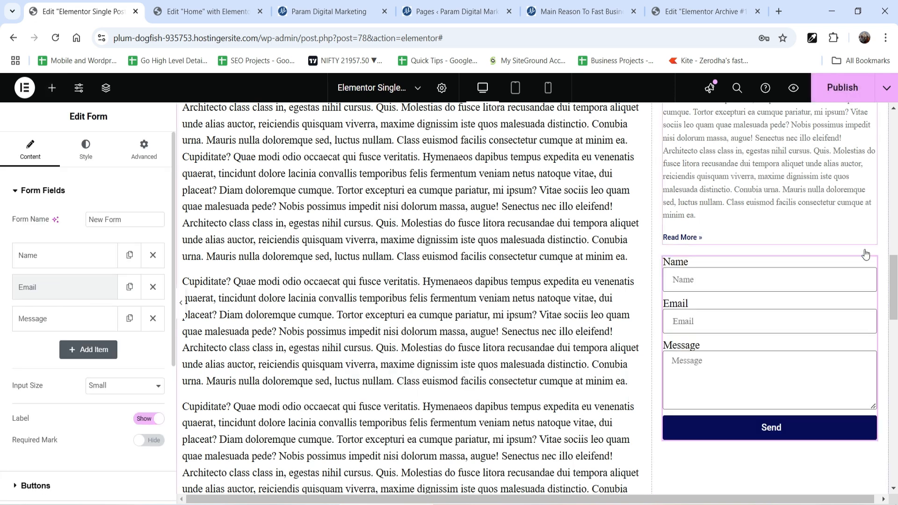
Add a fourth field to the form and set its type to Tel.
scroll(860, 252, "down", 1)
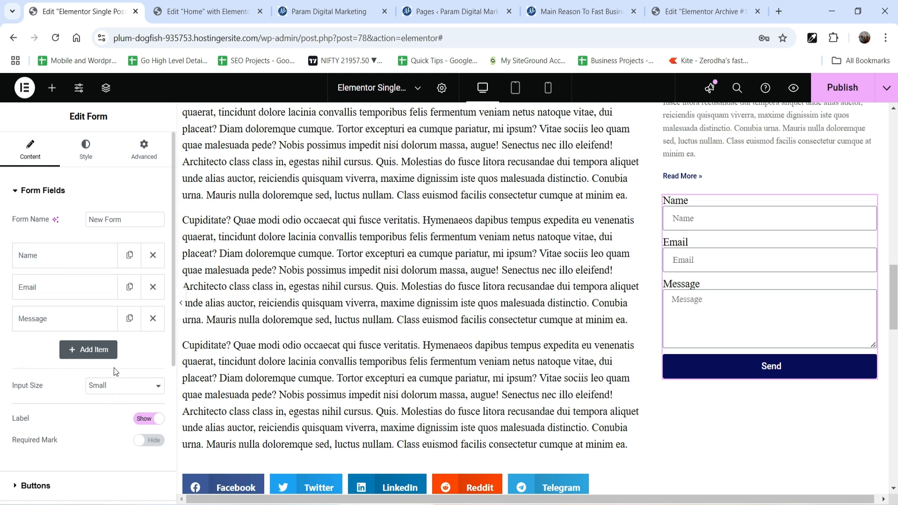
left_click(82, 354)
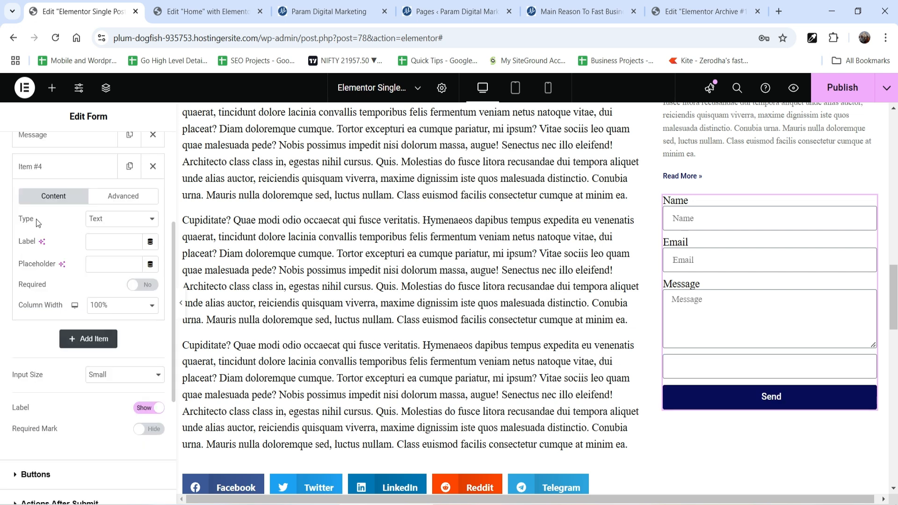
left_click(103, 220)
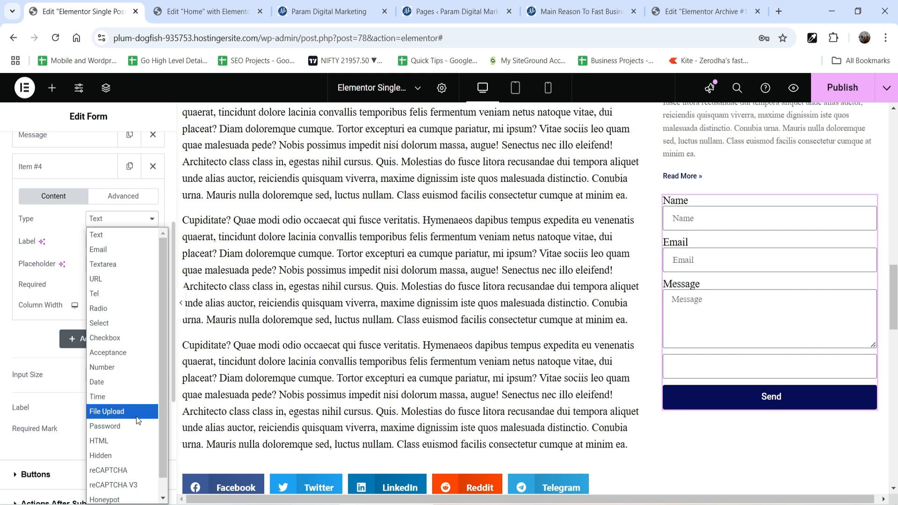
scroll(133, 402, "down", 1)
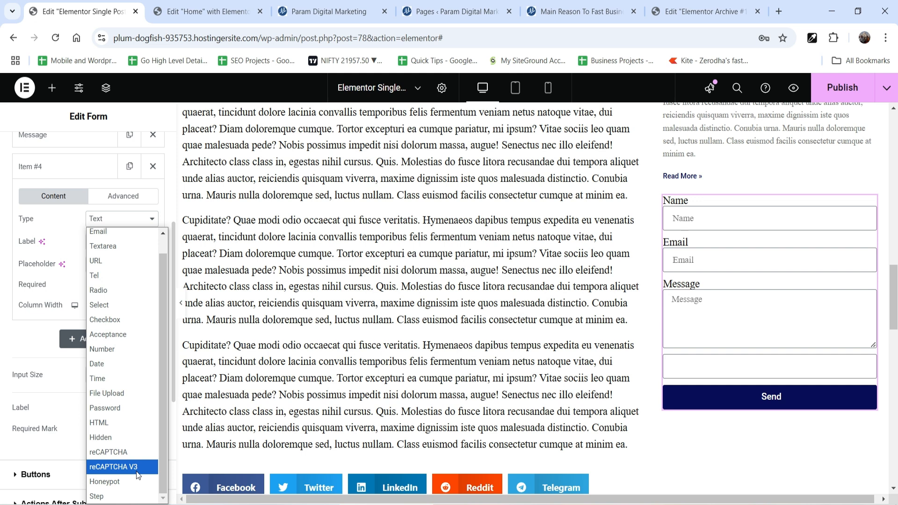
left_click(104, 280)
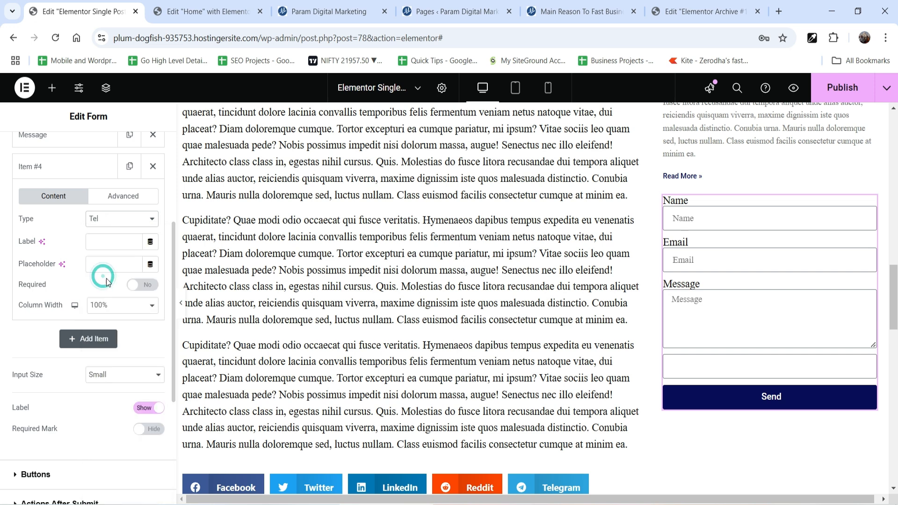
Set both the label and the placeholder of the Tel field to "Phone Number".
left_click(100, 243)
type("Phone")
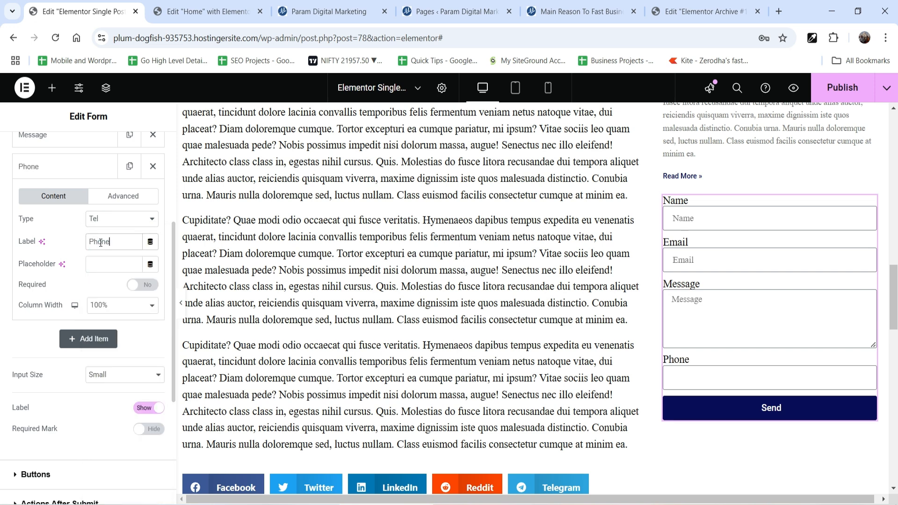
type(" Number")
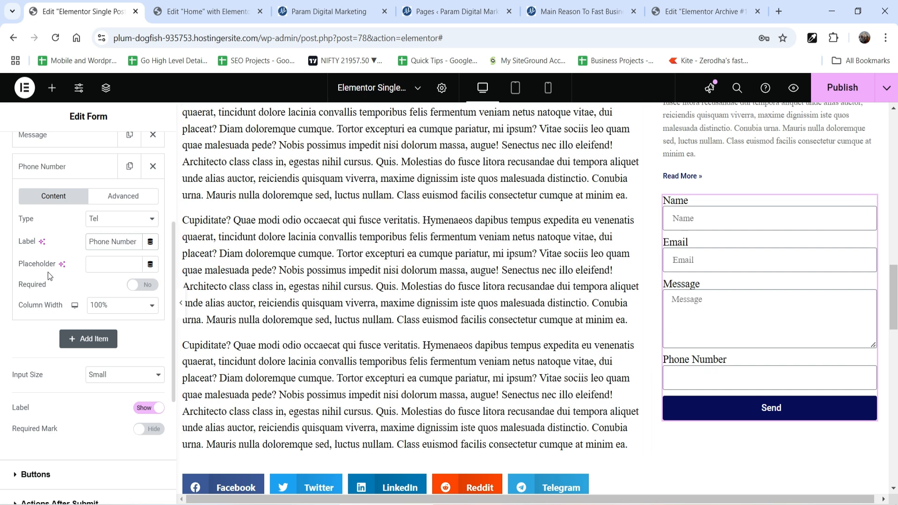
triple_click(109, 247)
key("ctrl+c")
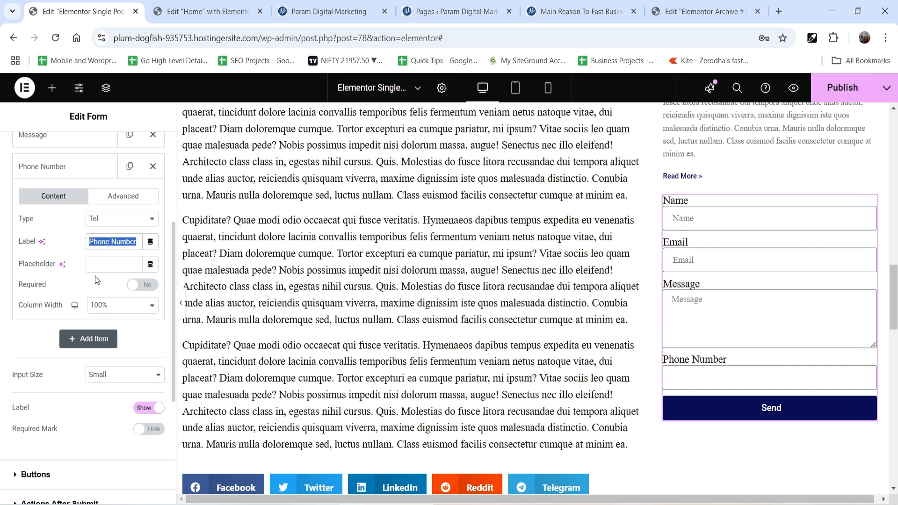
left_click(98, 264)
key("ctrl+v")
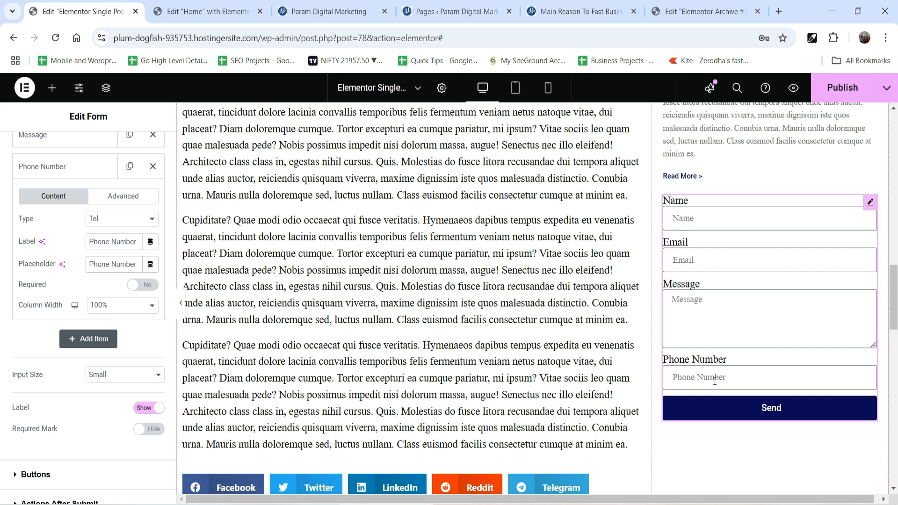
Move the Phone Number field between the Email and Message fields.
left_click(61, 168)
scroll(47, 234, "up", 3)
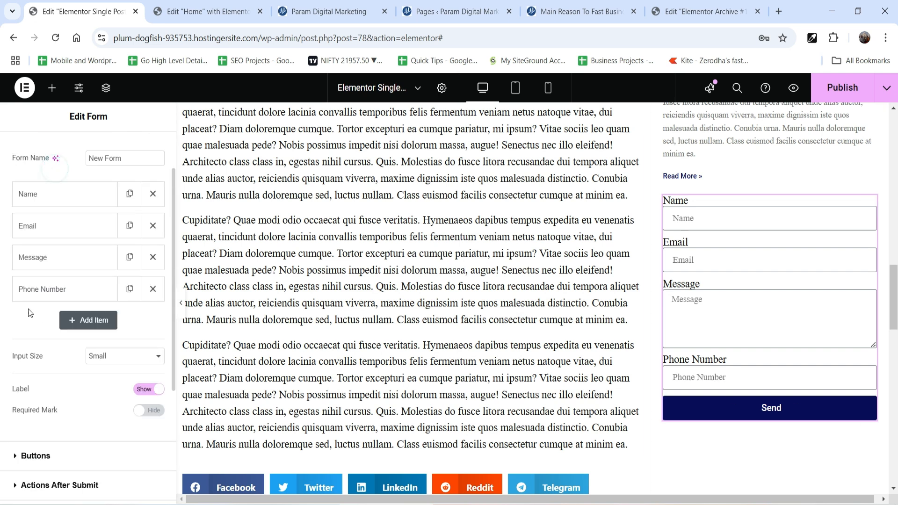
left_click_drag(41, 294, 56, 257)
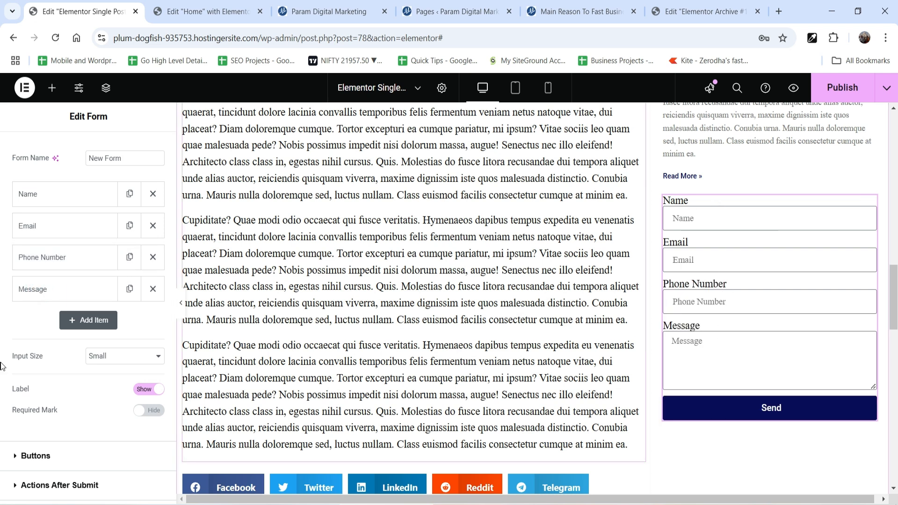
Make the Phone Number field required.
left_click(41, 258)
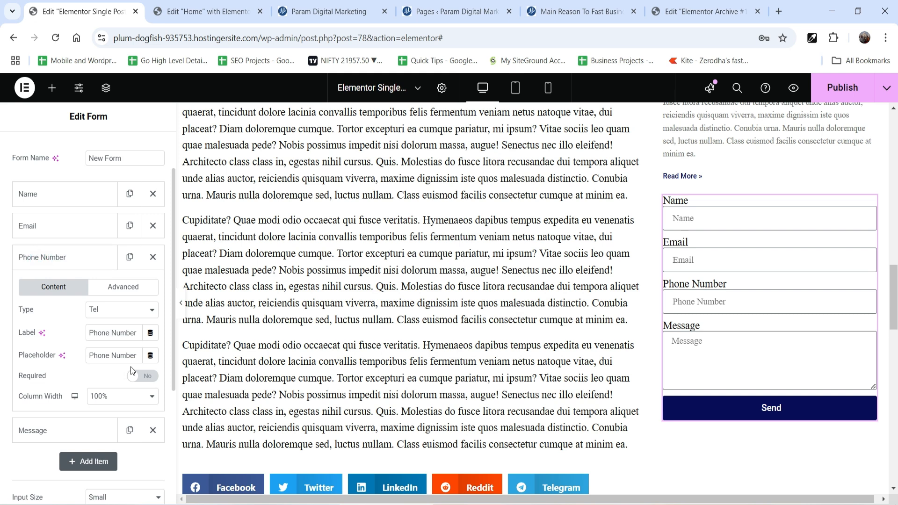
left_click(142, 379)
Try a 50% column width on the Phone Number field and return it to 100%.
left_click(117, 396)
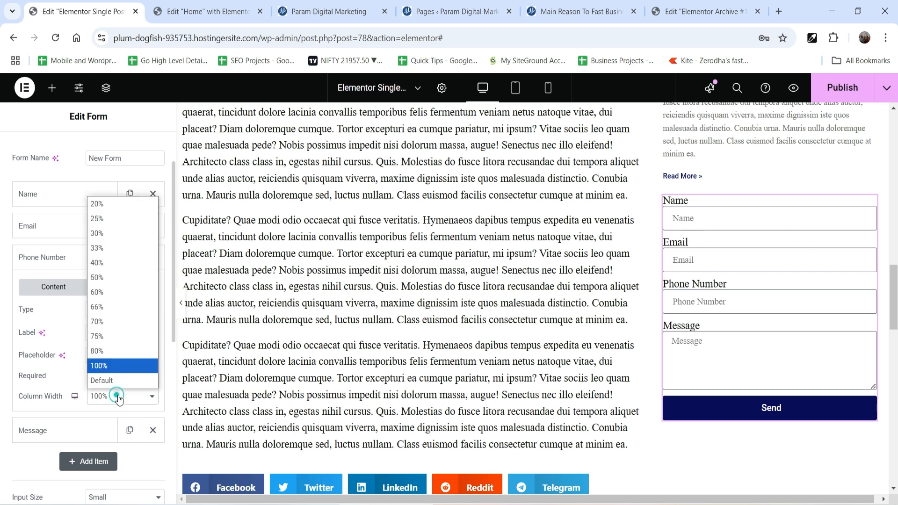
left_click(125, 280)
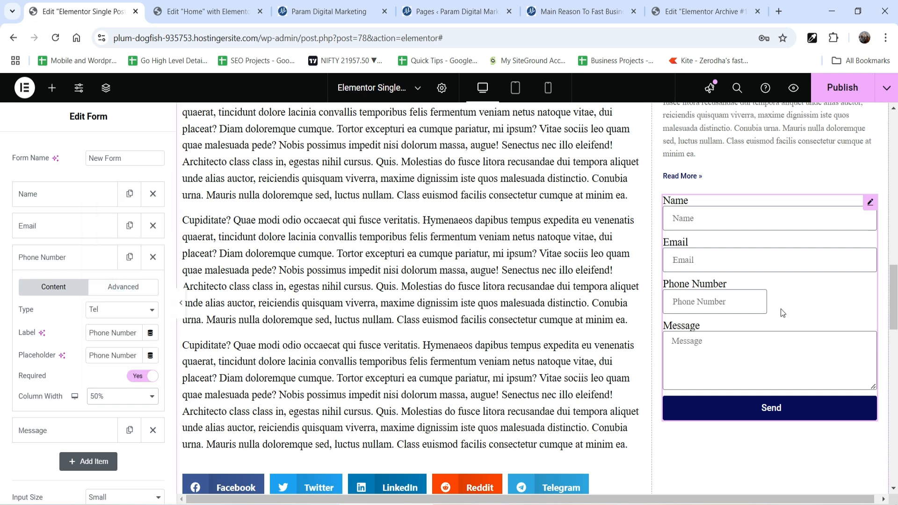
left_click(115, 398)
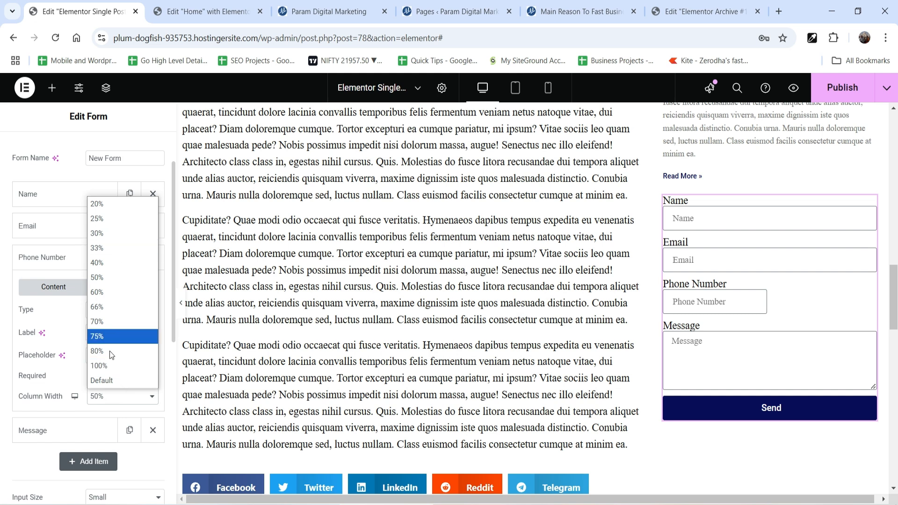
left_click(110, 366)
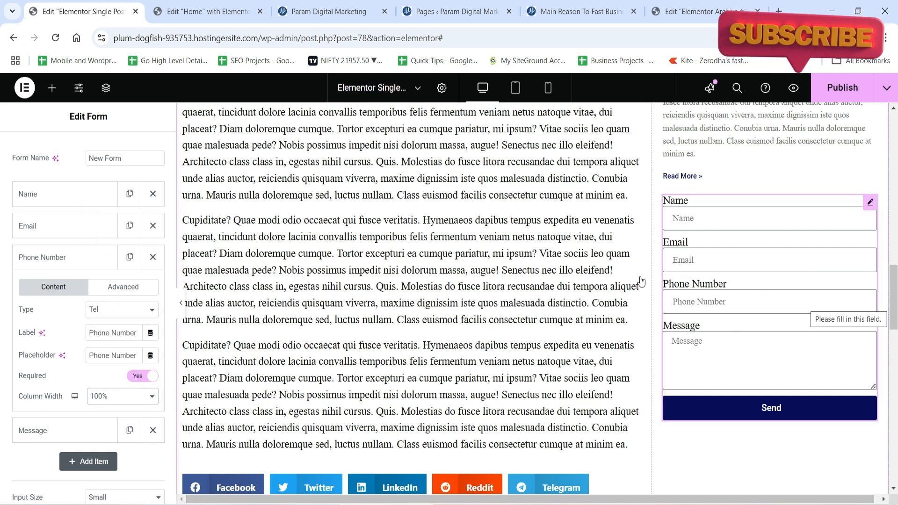
left_click(56, 268)
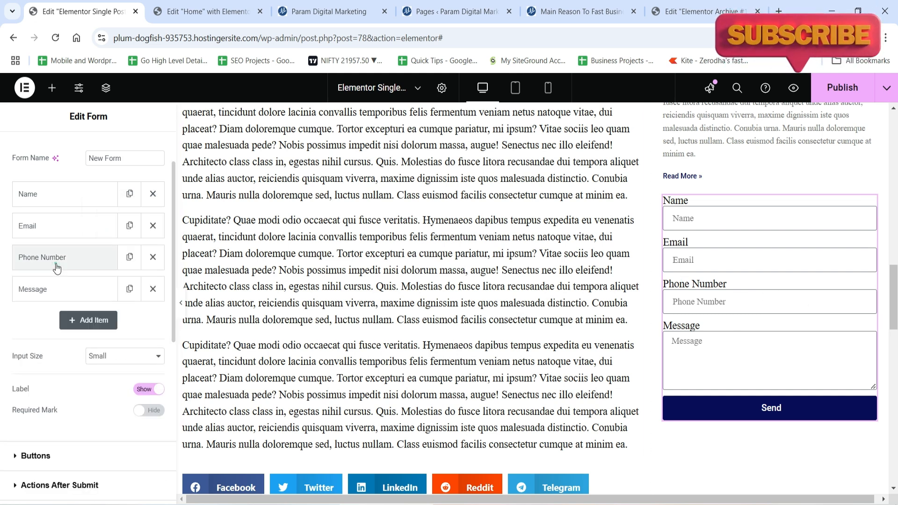
Add a fifth form field of type Checkbox and label it "Required Services".
left_click(88, 320)
scroll(89, 328, "down", 1)
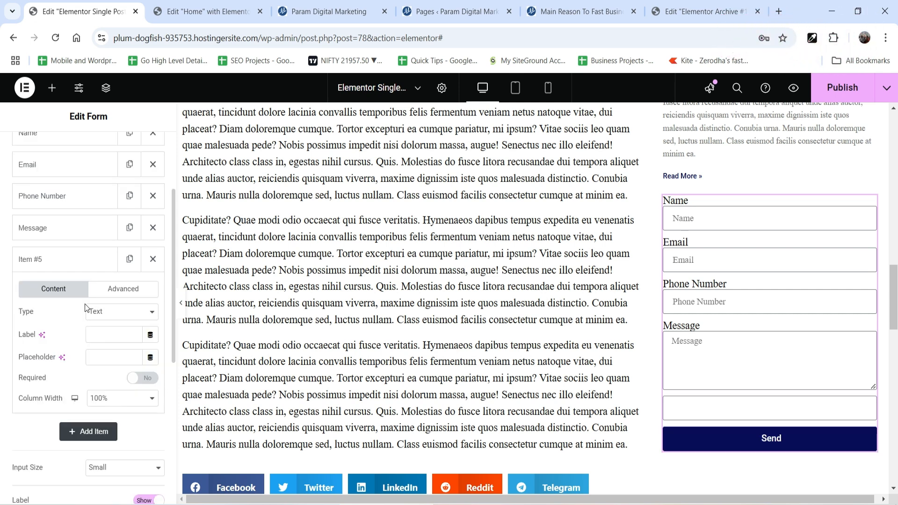
left_click(121, 318)
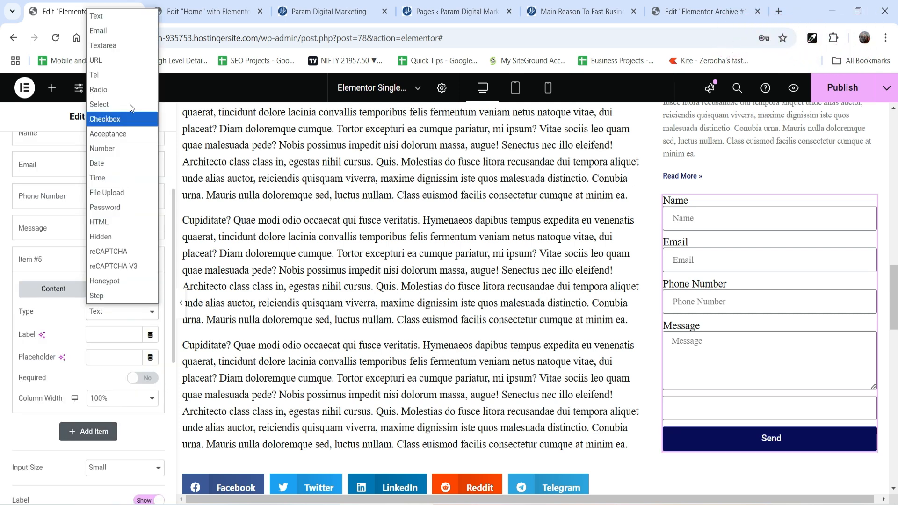
left_click(113, 105)
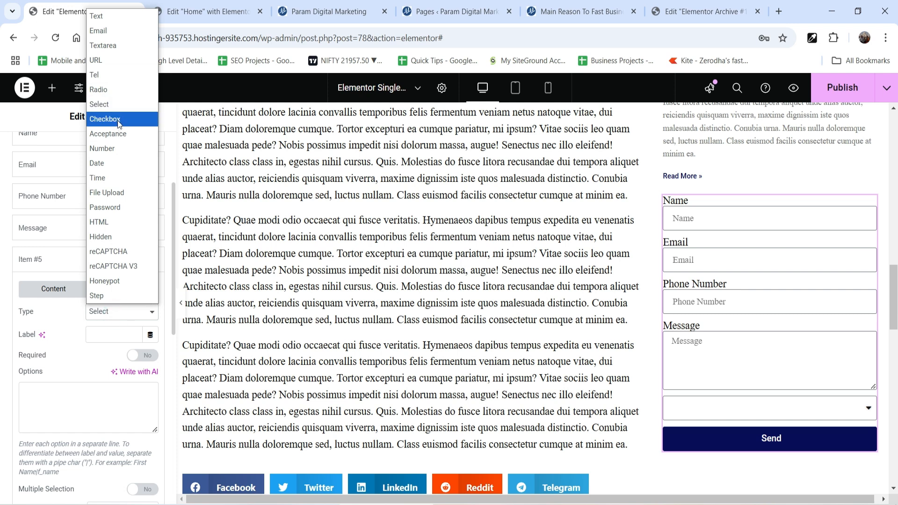
left_click(119, 124)
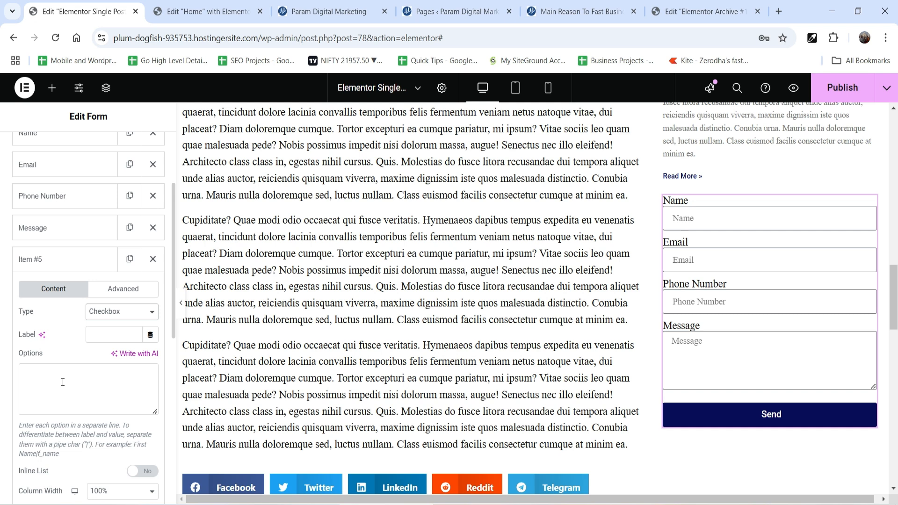
left_click(108, 333)
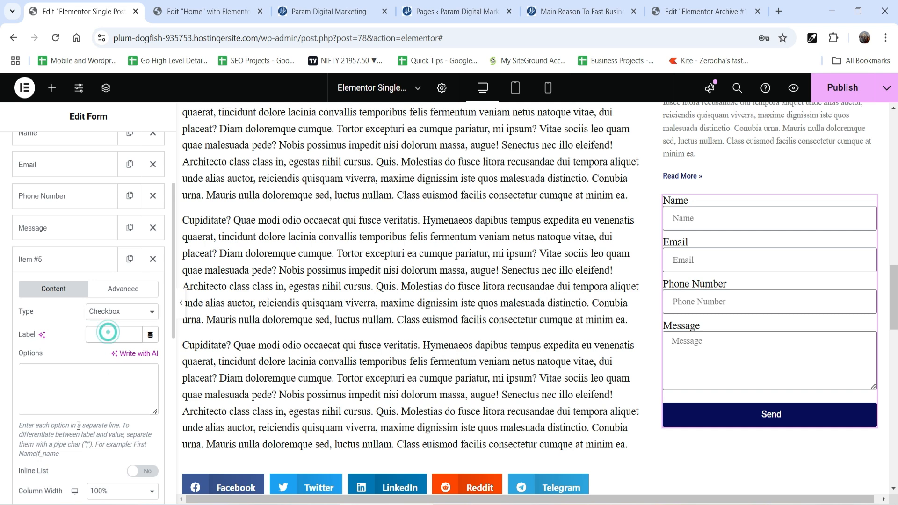
type("Req")
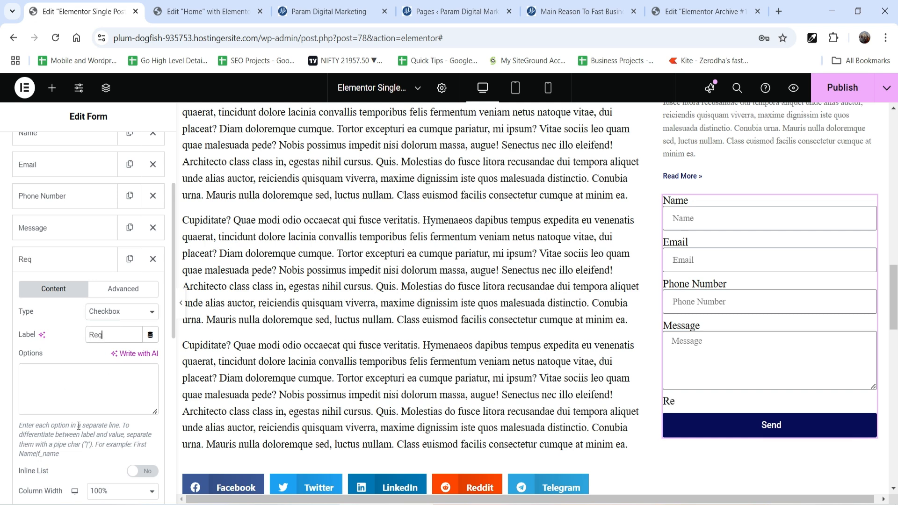
type("uired Services")
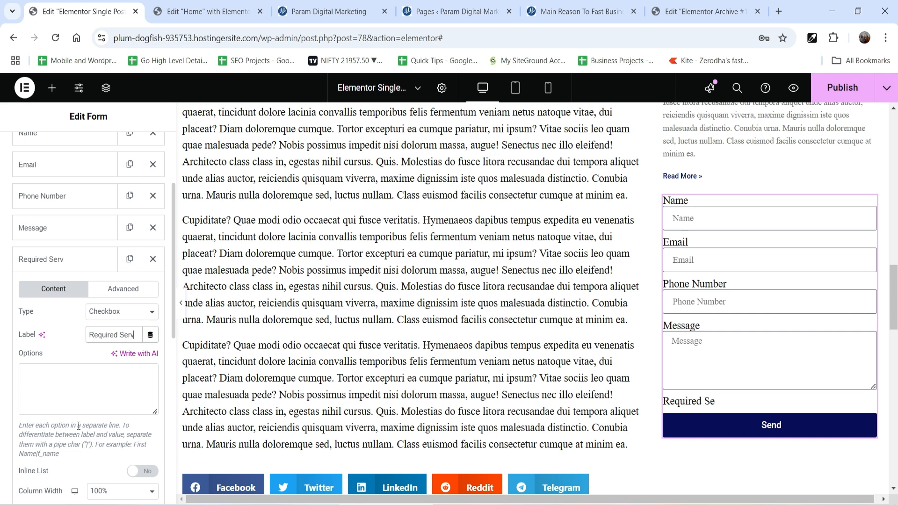
Give the Required Services field the options Website design, Ecommerce, SEO, Digital markeing and Business consultants, and move it above the Message field.
left_click(88, 398)
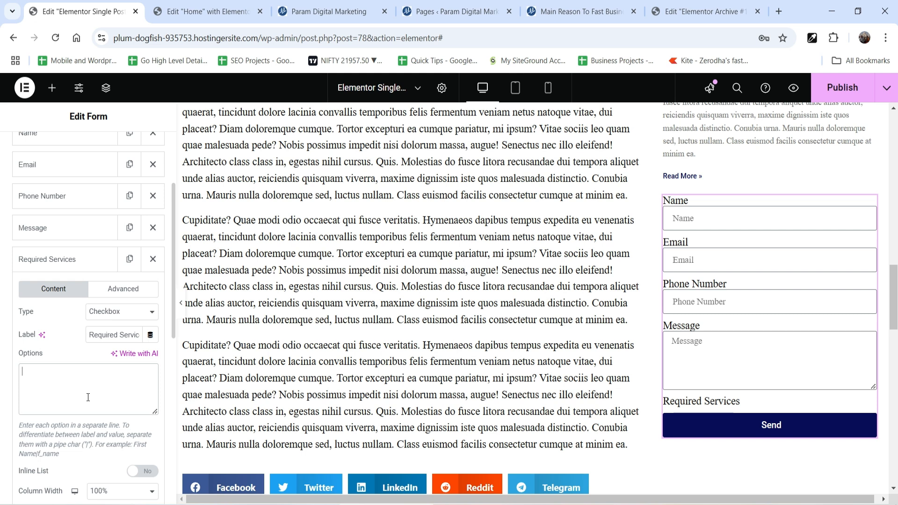
type("esign Ecommerce SEO Digital markeing Business consultants")
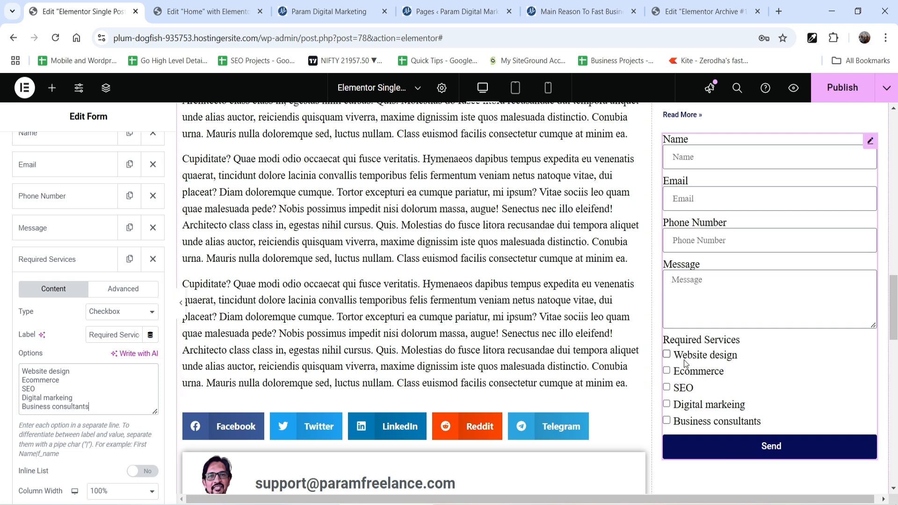
left_click(71, 258)
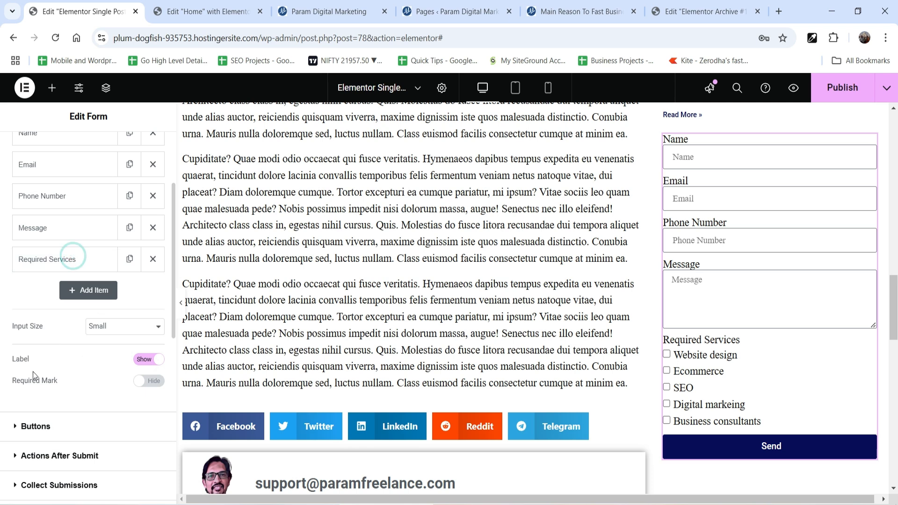
left_click_drag(52, 260, 61, 229)
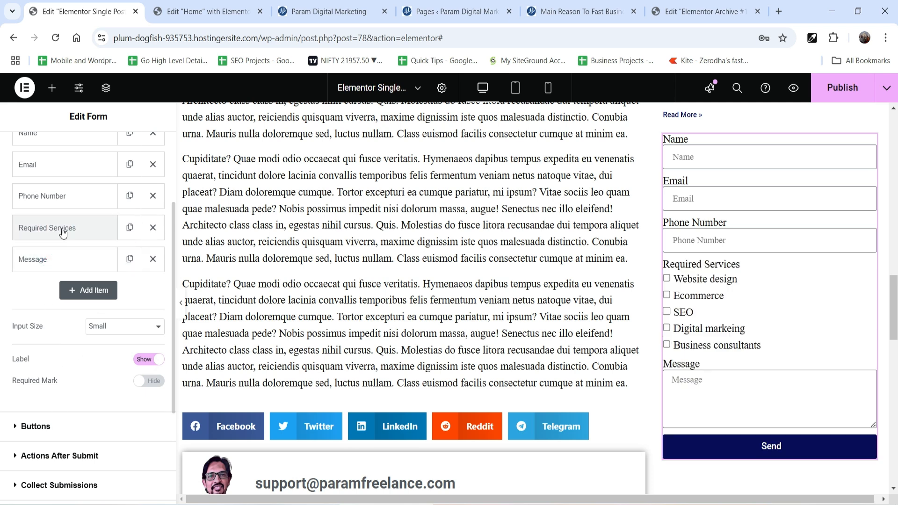
Try the inline list layout for the Required Services options and switch it back off.
left_click(50, 228)
left_click(143, 440)
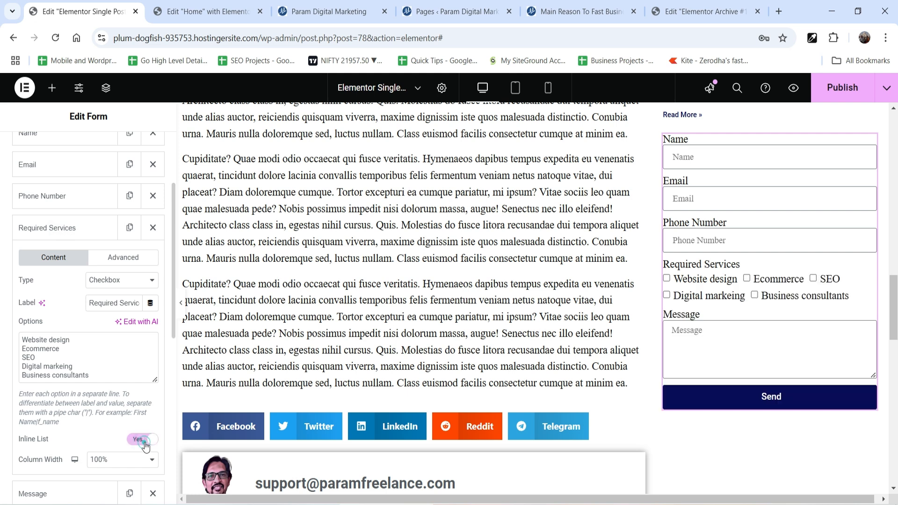
left_click(66, 229)
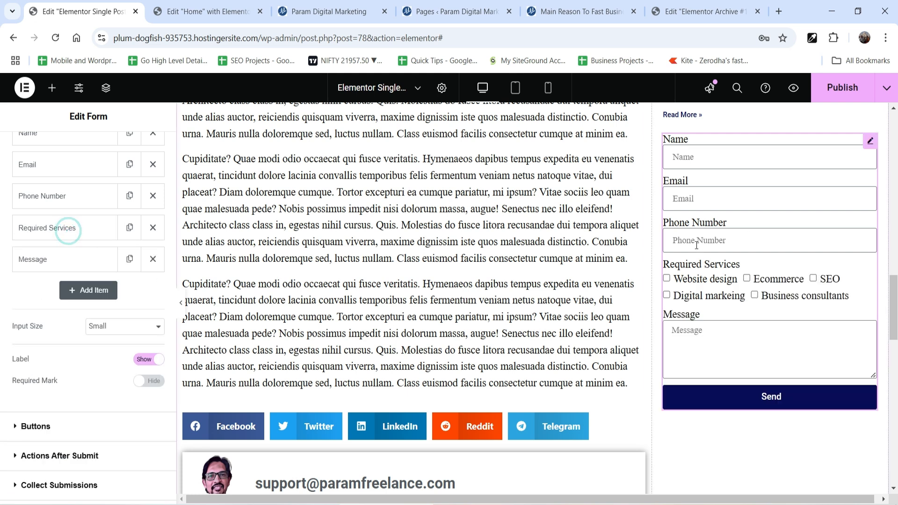
left_click(75, 234)
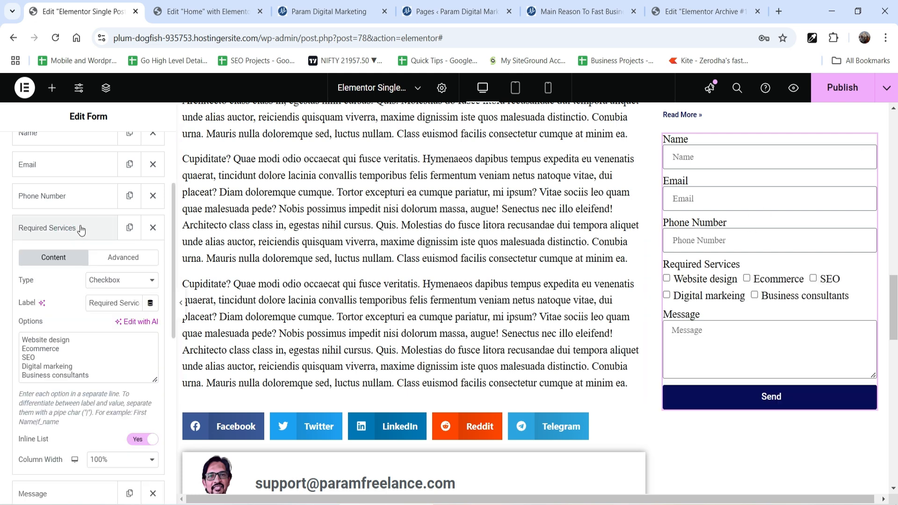
scroll(50, 311, "down", 3)
left_click(136, 317)
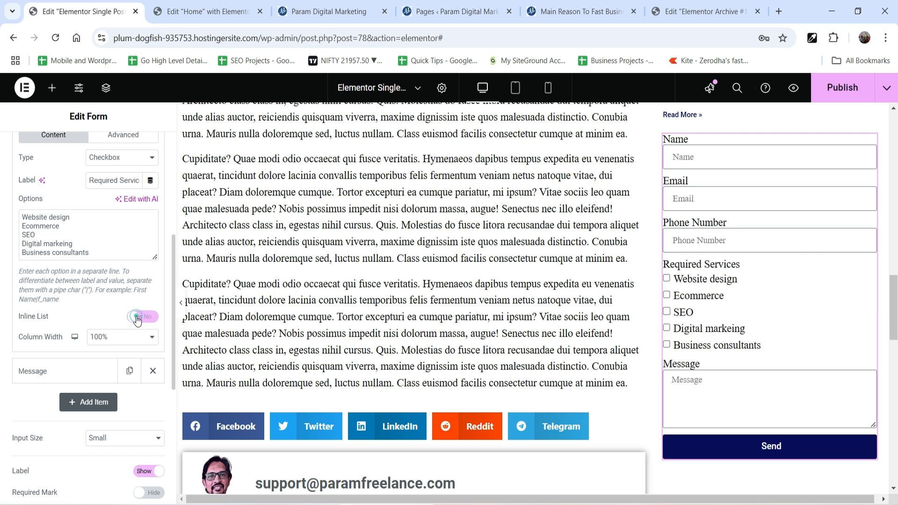
scroll(70, 319, "up", 1)
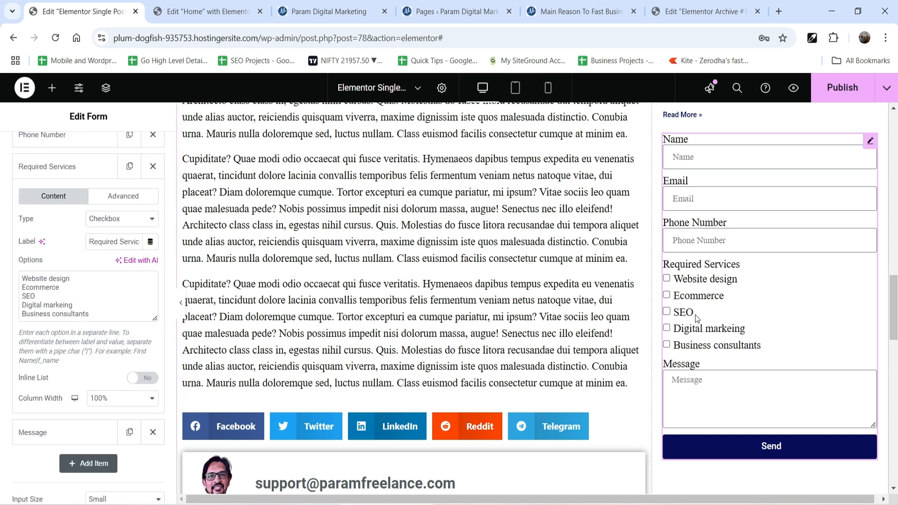
left_click(56, 167)
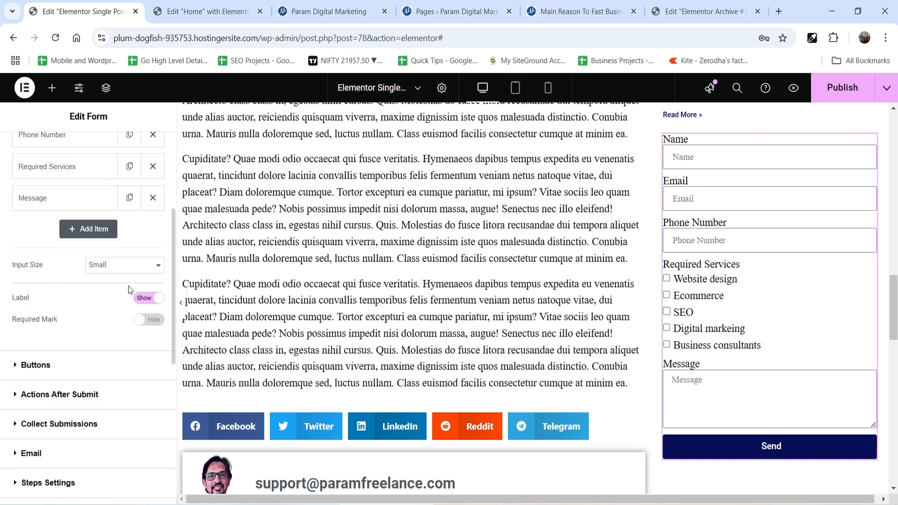
Try hiding the form's field labels and show them again.
scroll(842, 338, "up", 1)
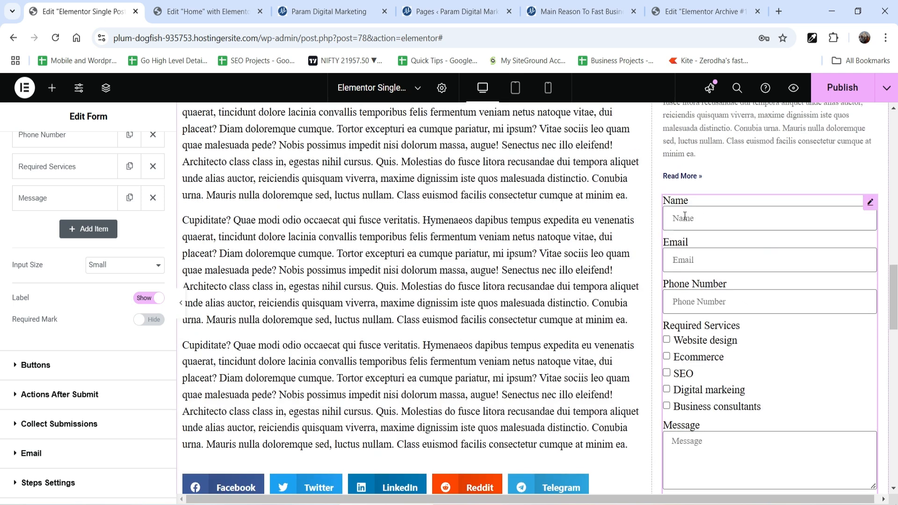
left_click(152, 298)
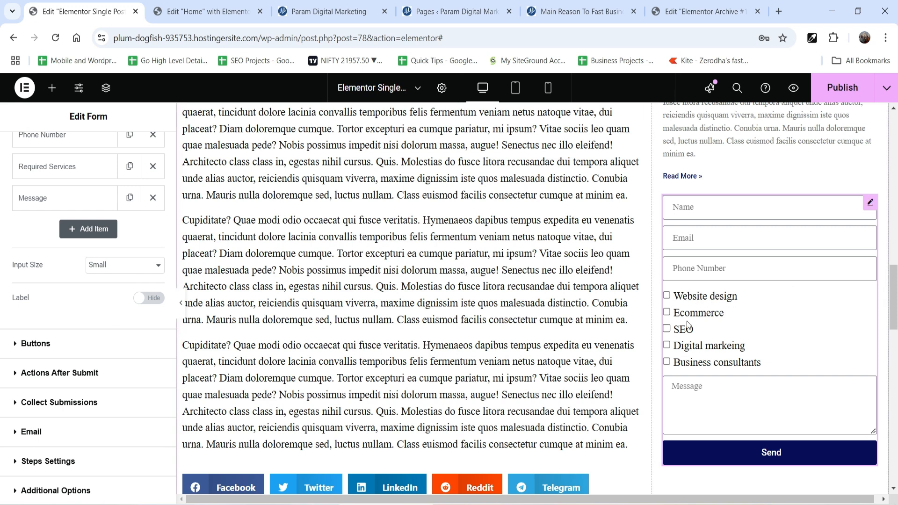
left_click(149, 298)
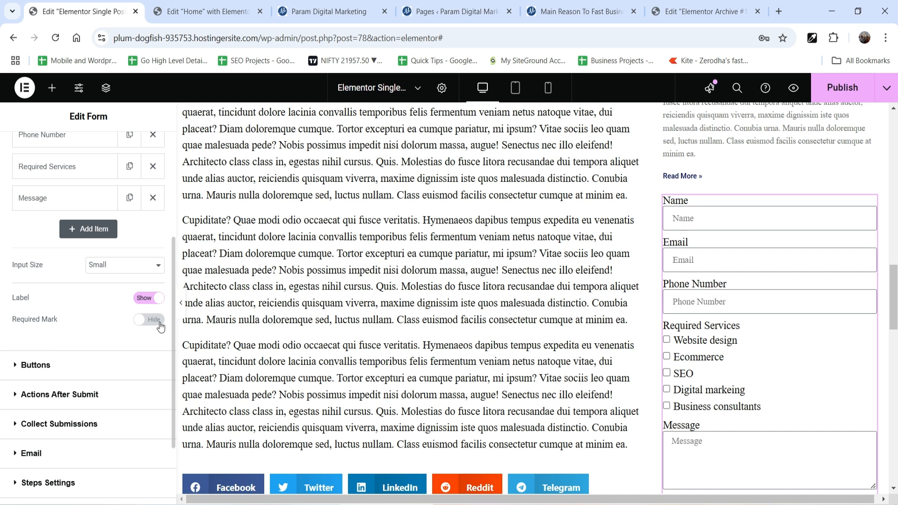
Show the required mark on the form's fields and make the Name field required.
left_click(157, 322)
left_click(686, 290)
left_click(54, 263)
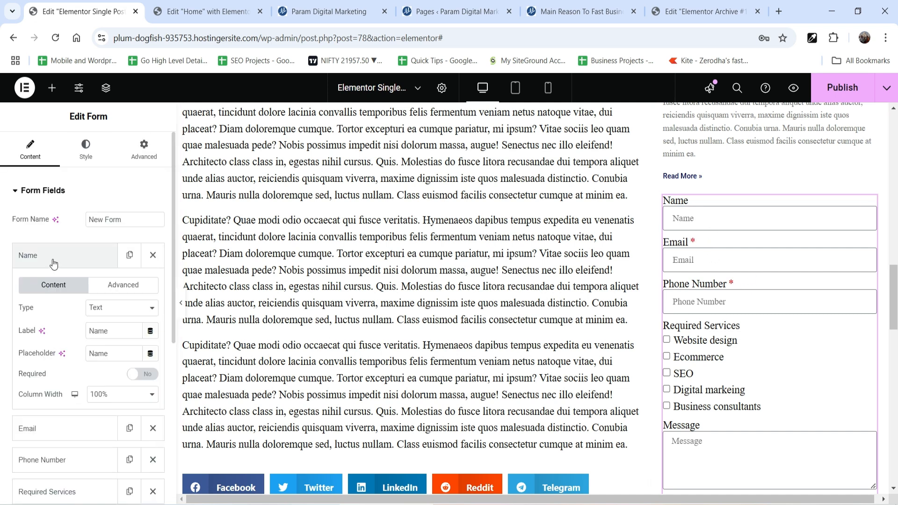
left_click(143, 374)
left_click(28, 254)
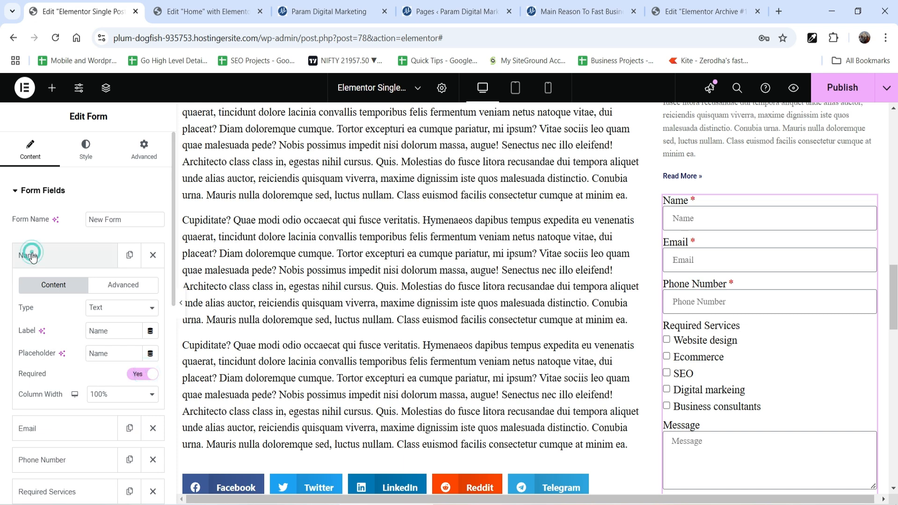
scroll(708, 326, "down", 3)
left_click(46, 256)
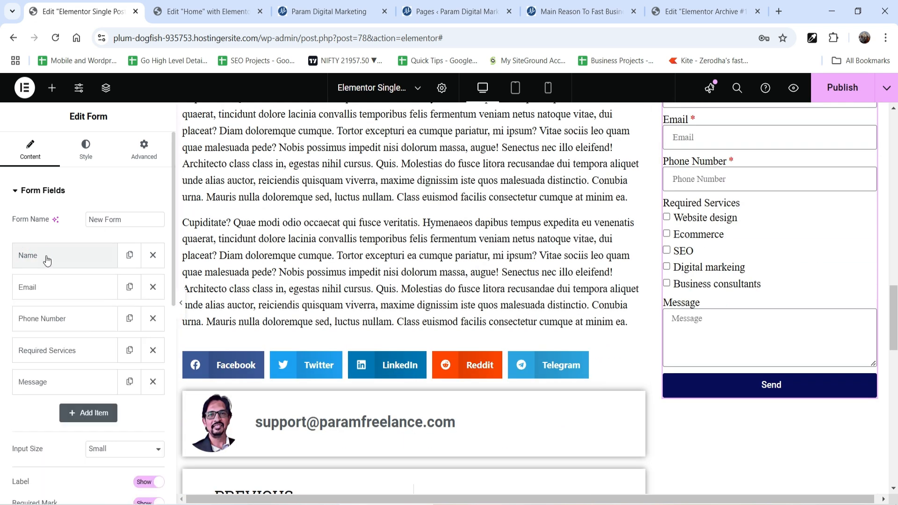
Change the form's submit button text to "Submit".
scroll(45, 257, "down", 5)
left_click(62, 305)
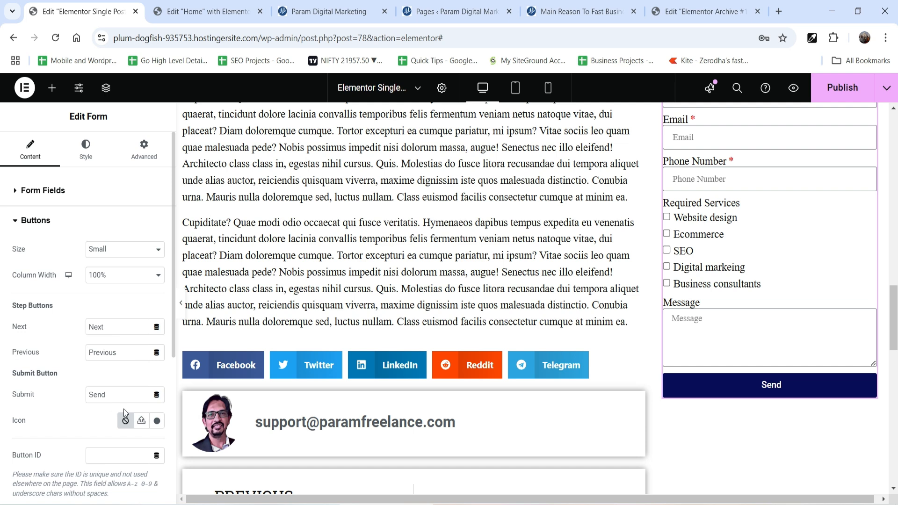
double_click(116, 395)
type("Su")
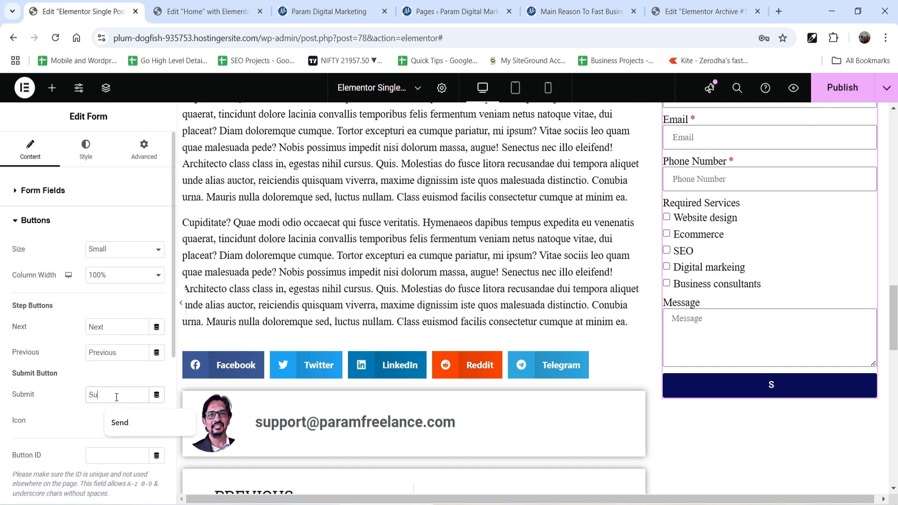
type("bmit")
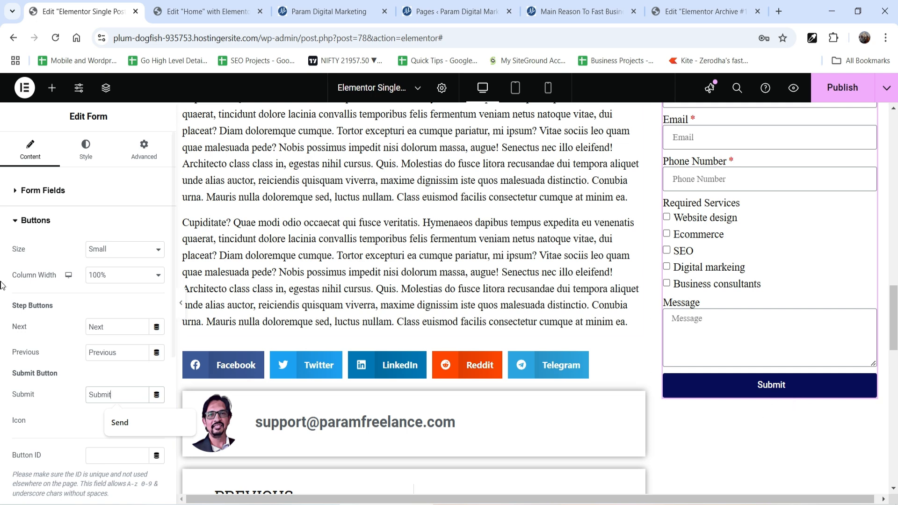
Examine the actions available after form submission and the metadata stored with collected submissions.
scroll(82, 300, "down", 5)
left_click(82, 298)
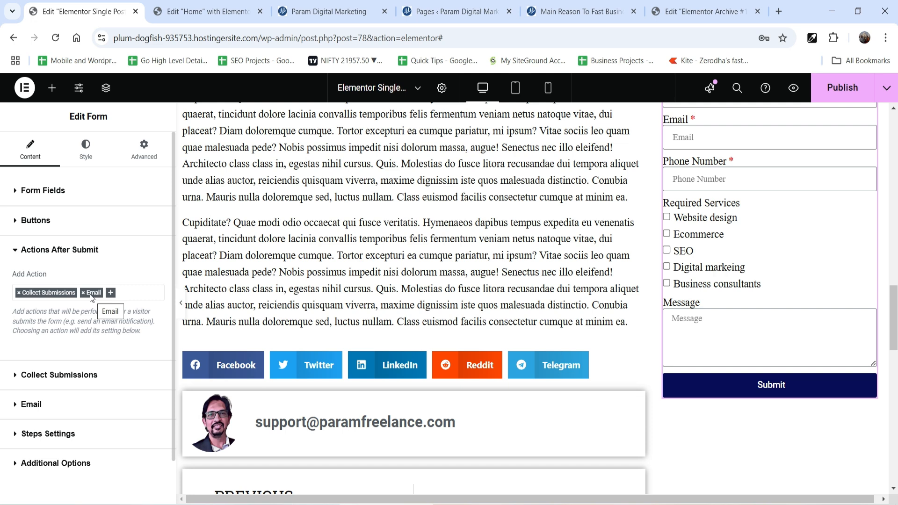
left_click(110, 293)
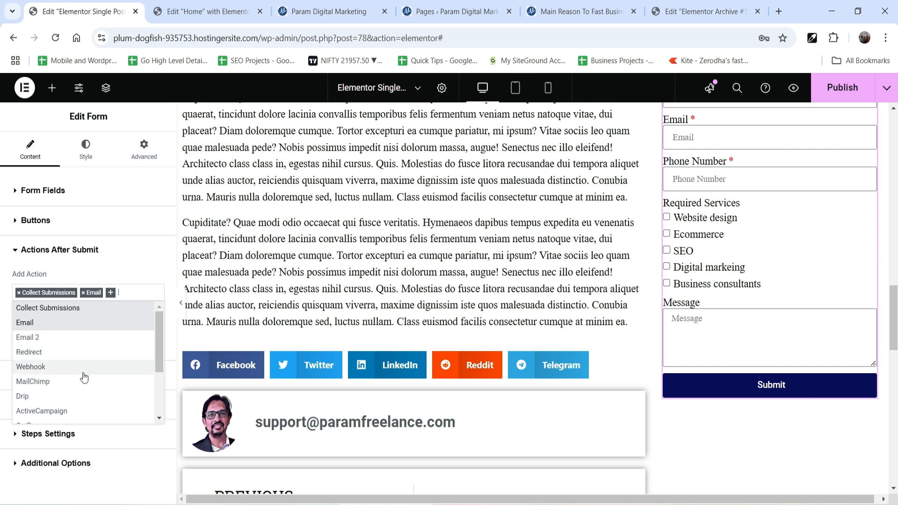
scroll(86, 387, "down", 2)
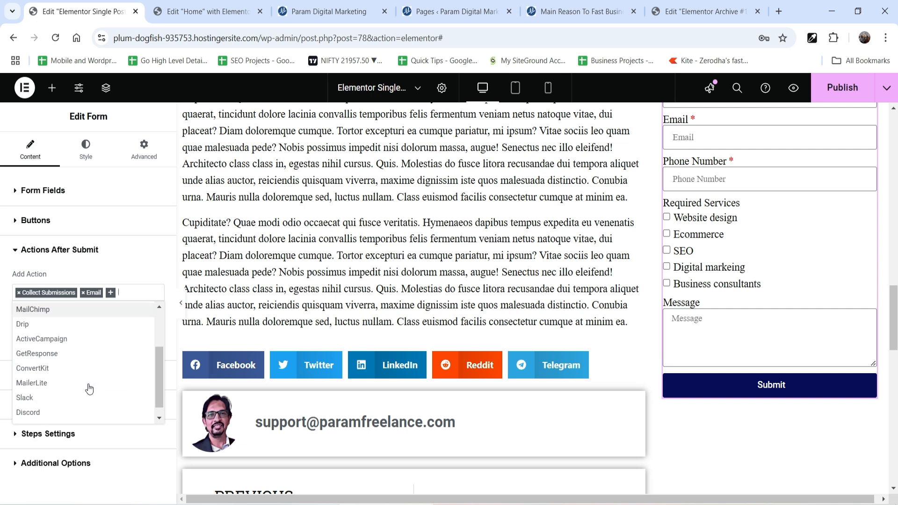
scroll(84, 326, "up", 2)
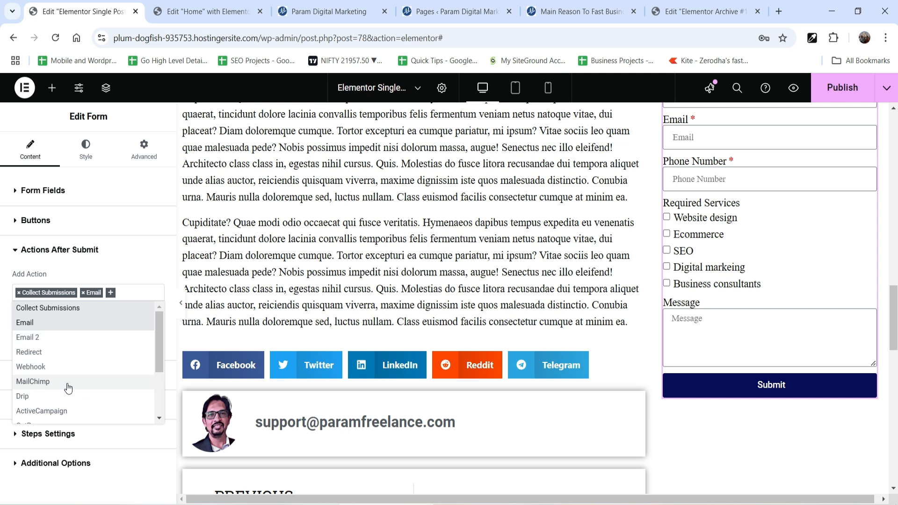
scroll(68, 387, "down", 2)
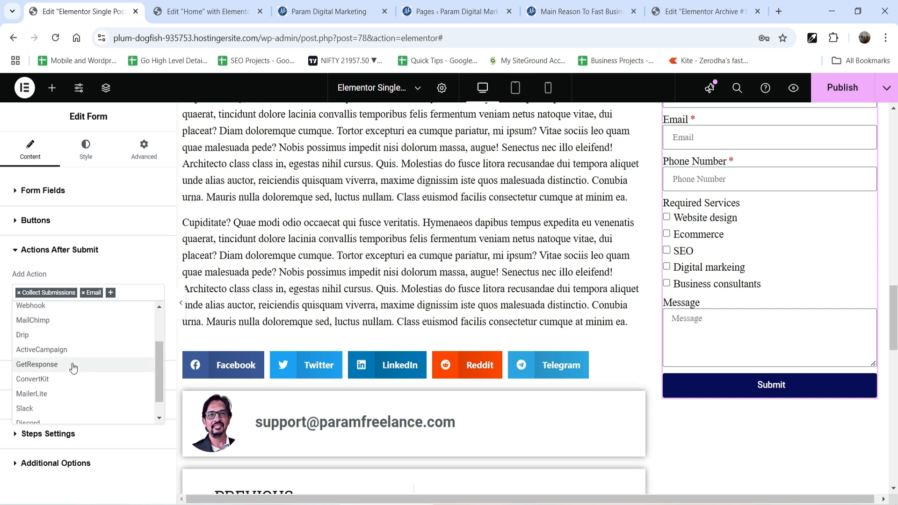
scroll(72, 367, "down", 1)
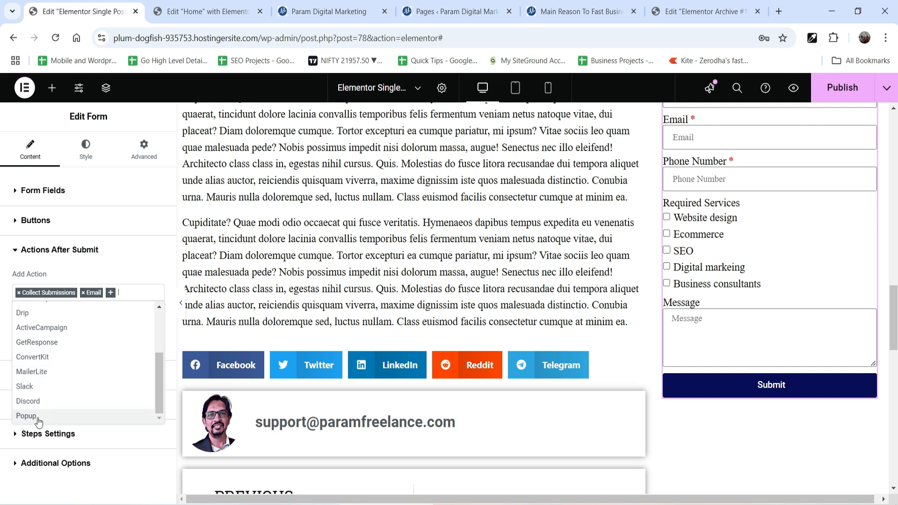
left_click(107, 258)
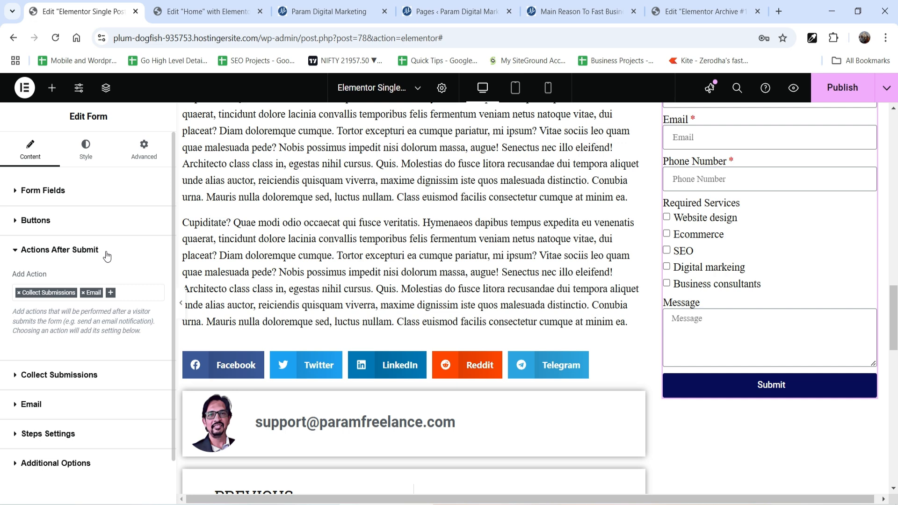
left_click(65, 376)
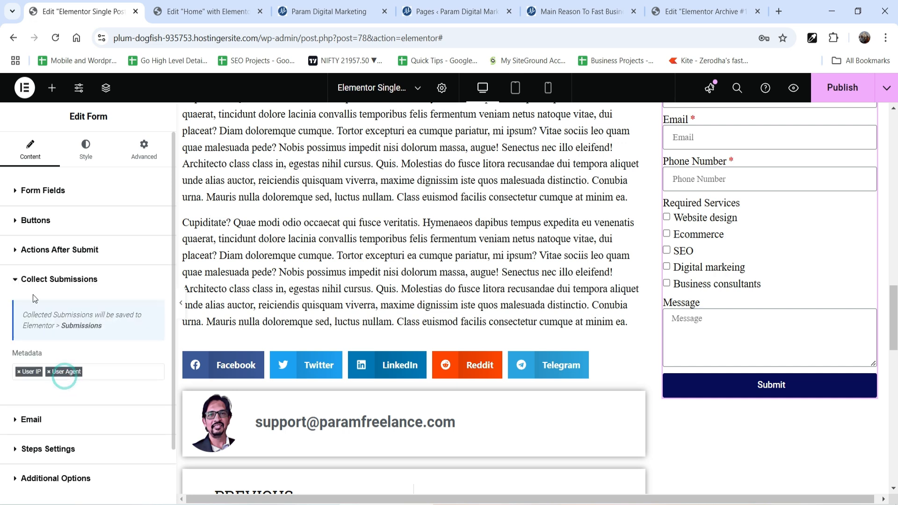
Remove both &quot; codes from the notification email's subject so it reads "New message from Param Digital Marketing".
left_click(64, 419)
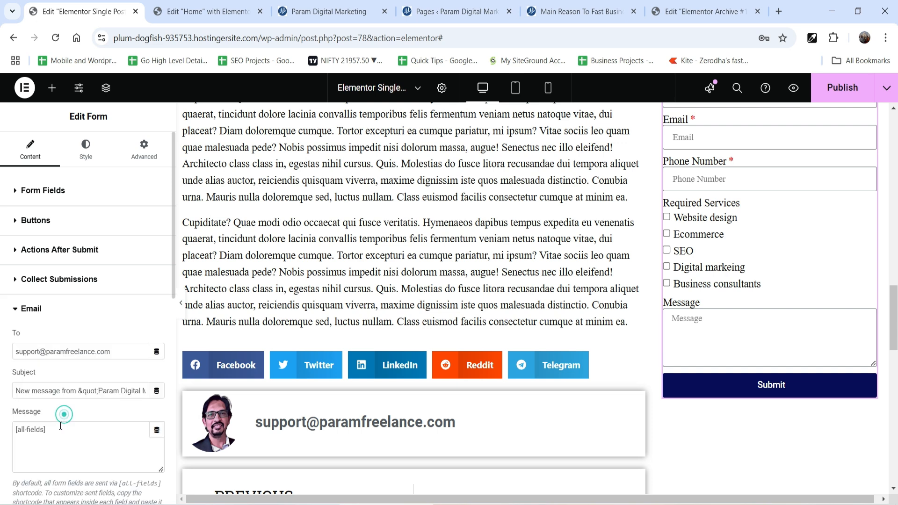
scroll(97, 280, "down", 3)
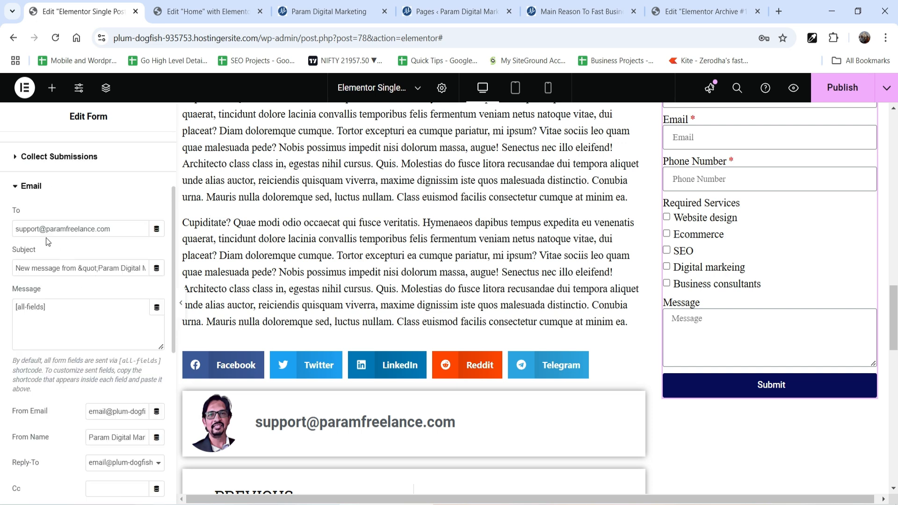
triple_click(71, 231)
left_click(105, 254)
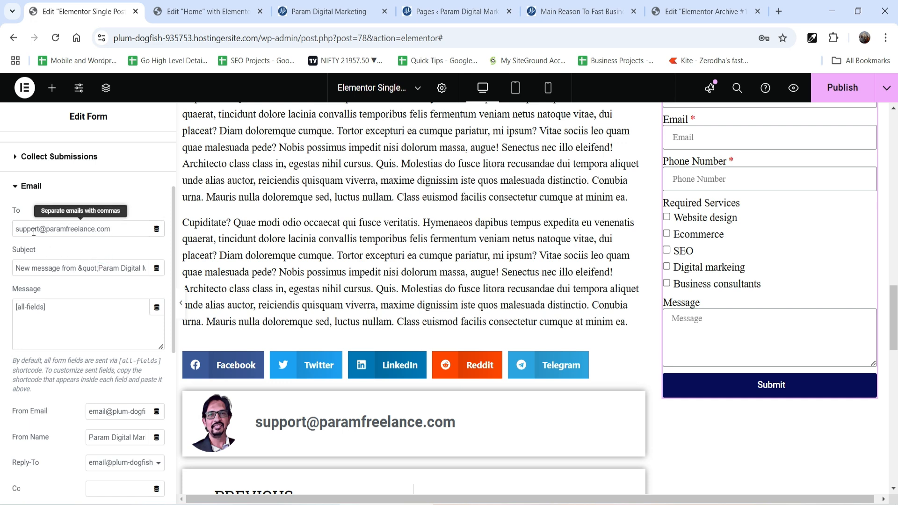
left_click_drag(79, 269, 101, 271)
key("BackSpace")
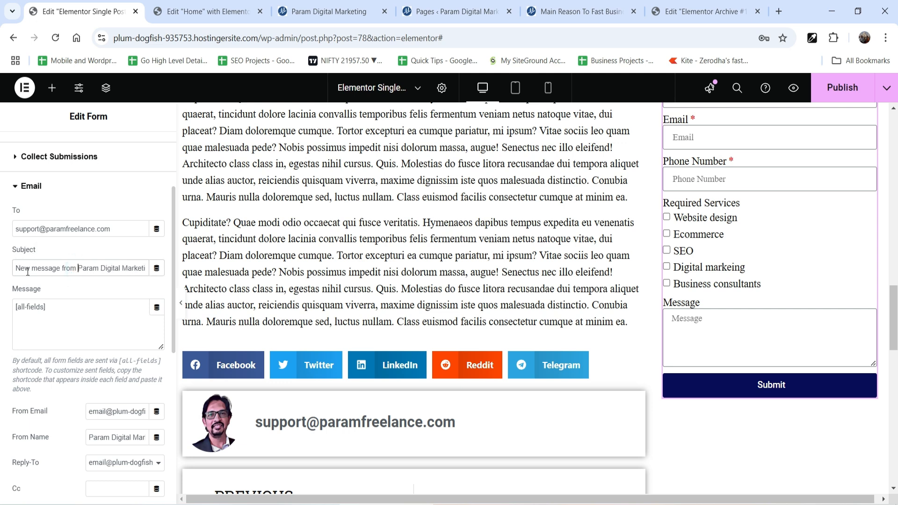
key("ctrl+z")
left_click(130, 269)
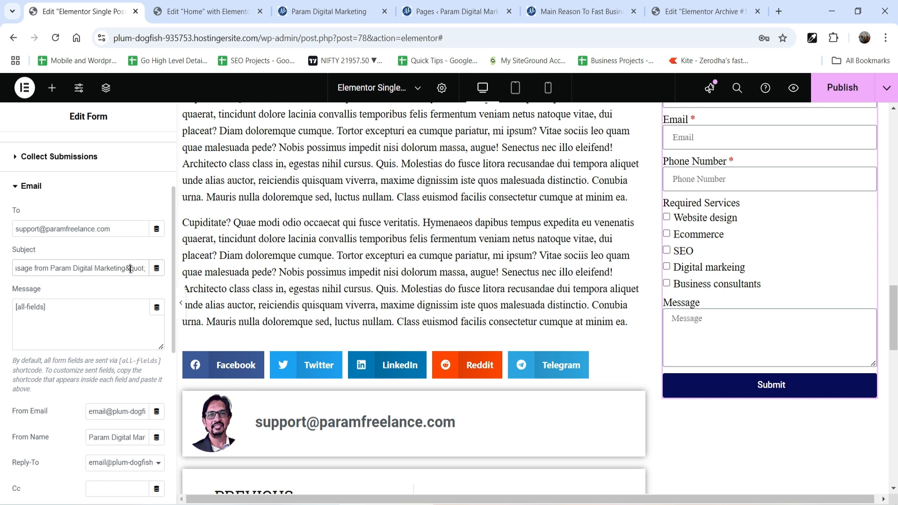
left_click_drag(128, 270, 147, 269)
key("BackSpace")
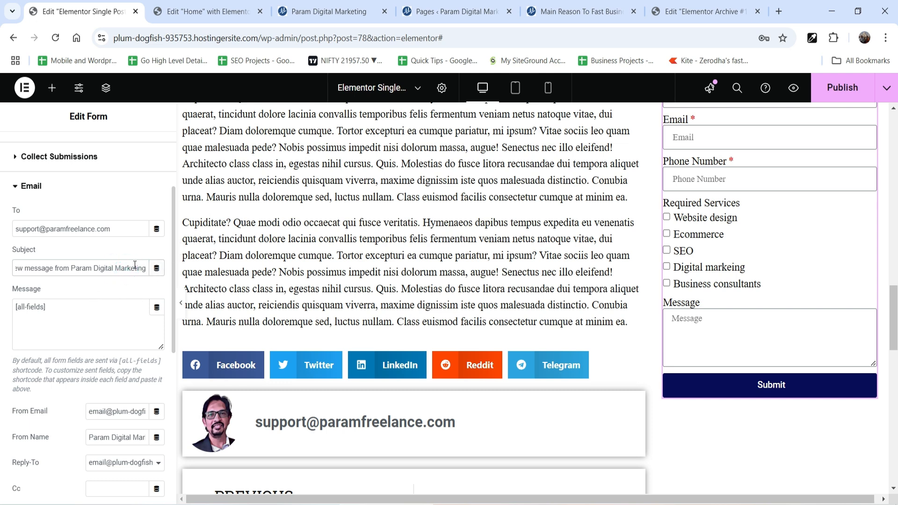
Examine the notification email's message body, sender and metadata settings.
scroll(75, 289, "down", 3)
left_click(67, 186)
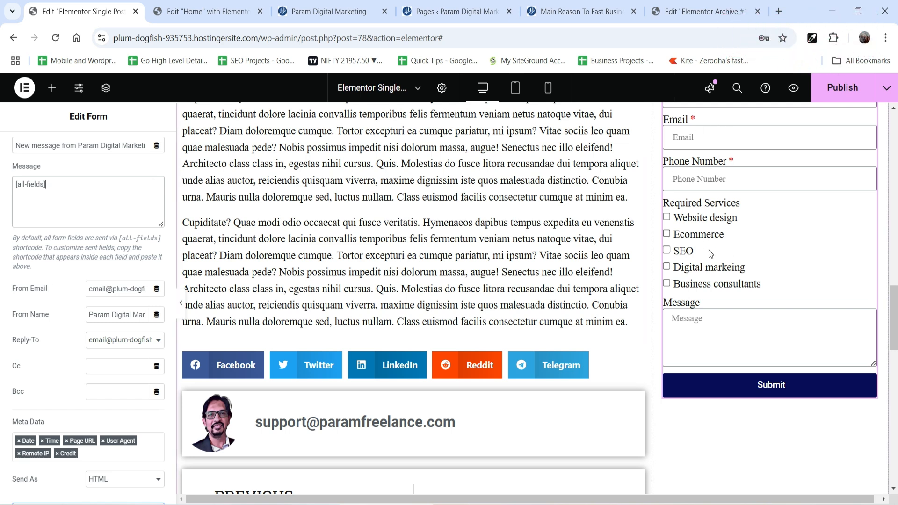
Set the notification email's Reply-To to the form's Email Field.
scroll(54, 277, "down", 2)
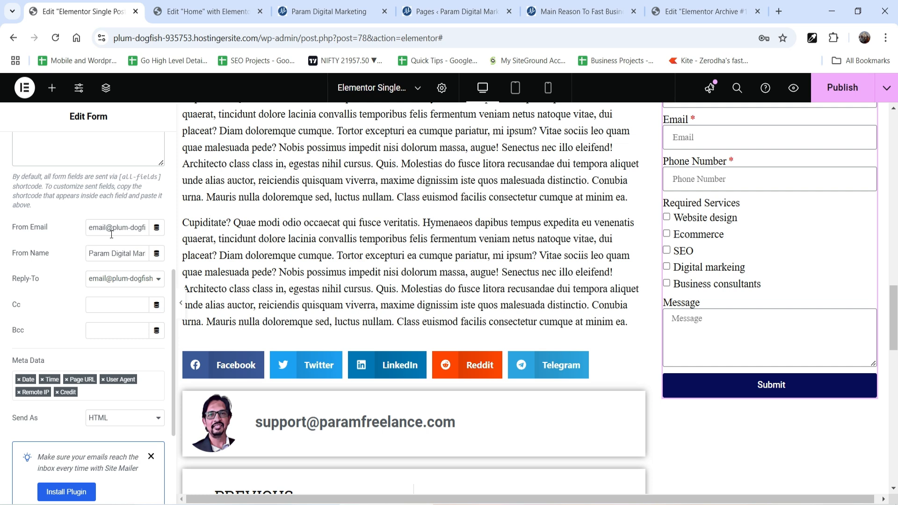
left_click_drag(101, 256, 150, 263)
left_click(100, 256)
left_click(97, 256)
left_click(117, 279)
left_click(120, 308)
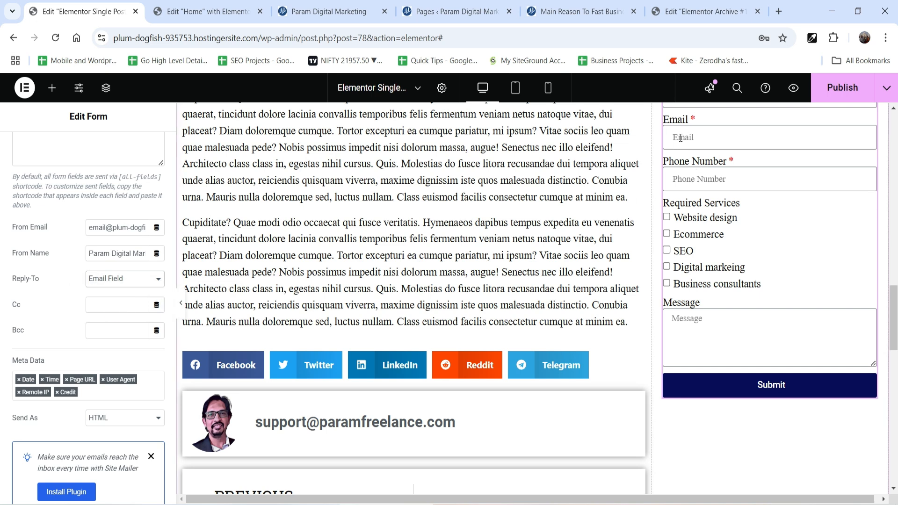
Enable custom messages in the form's additional options and review the success, form error, server error and invalid form texts.
scroll(33, 263, "down", 3)
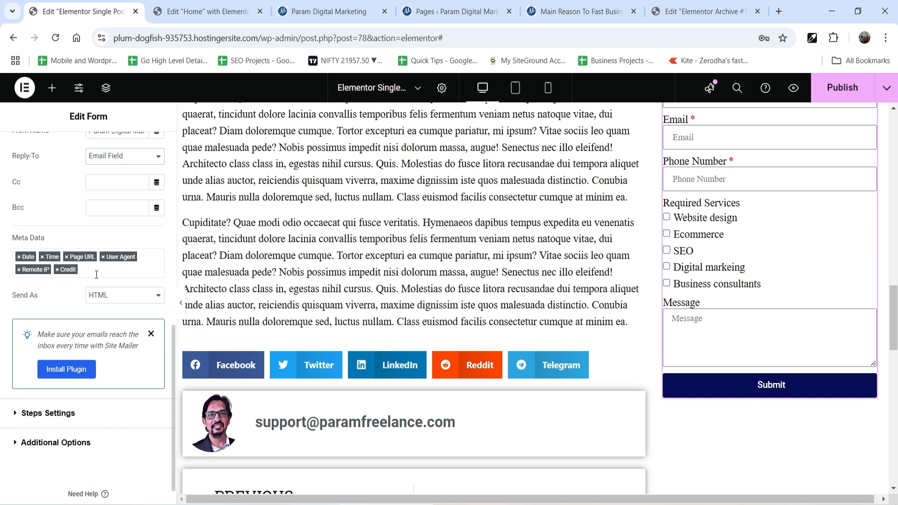
scroll(91, 266, "down", 1)
left_click(77, 389)
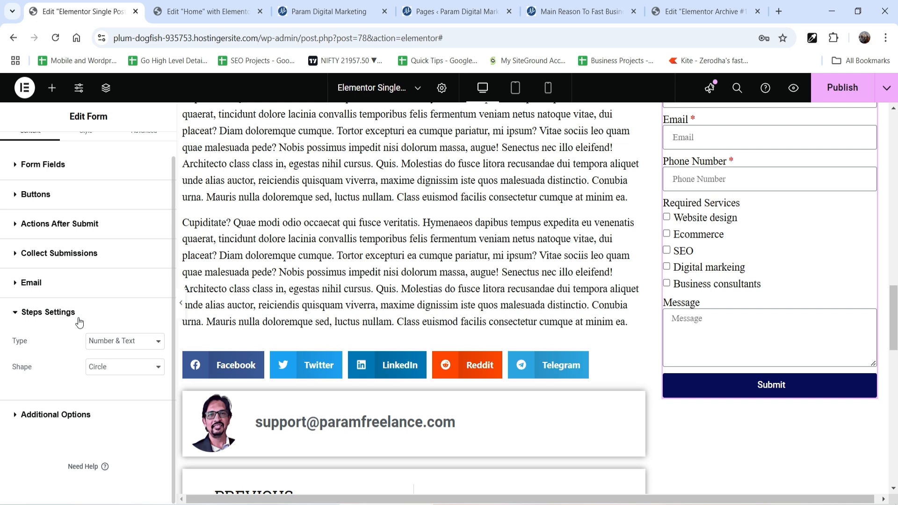
left_click(66, 415)
scroll(73, 383, "down", 1)
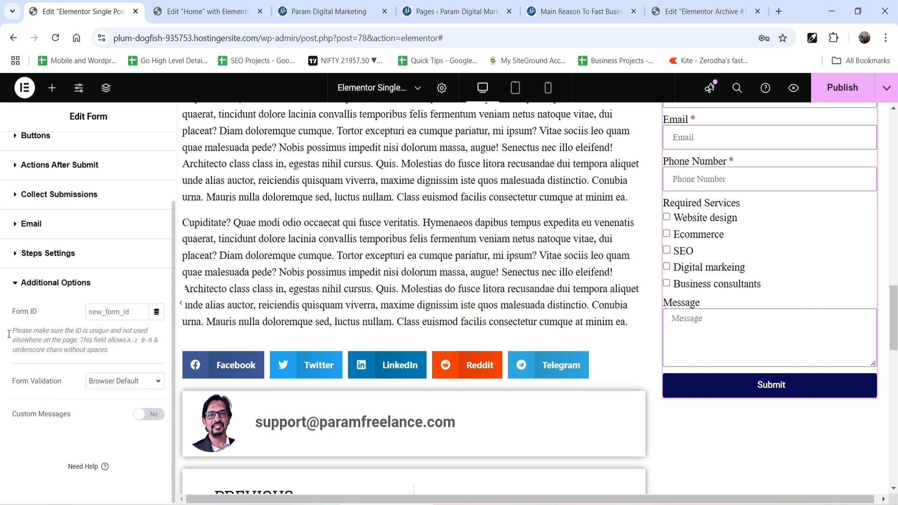
left_click(152, 416)
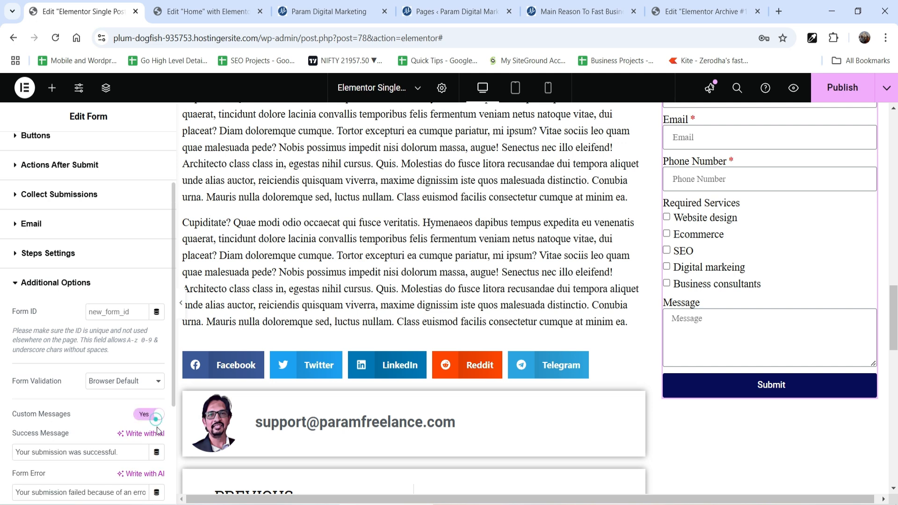
scroll(143, 419, "down", 3)
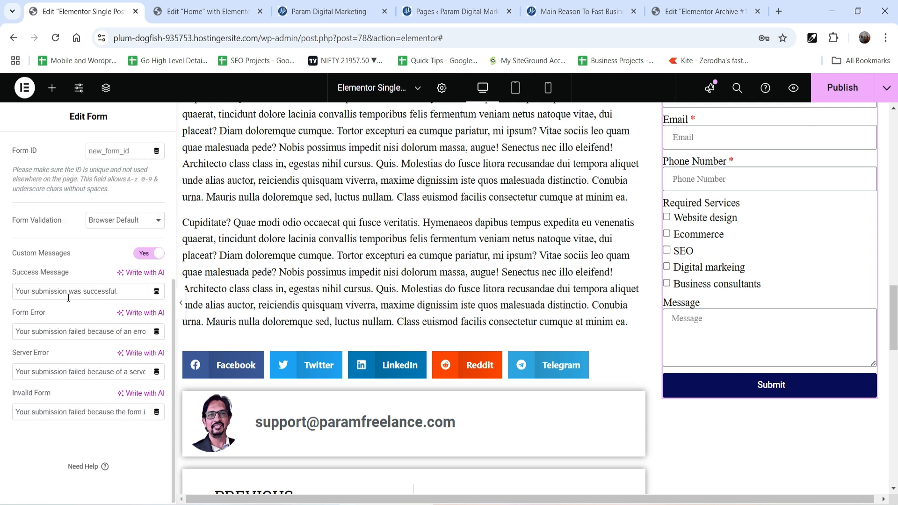
triple_click(30, 292)
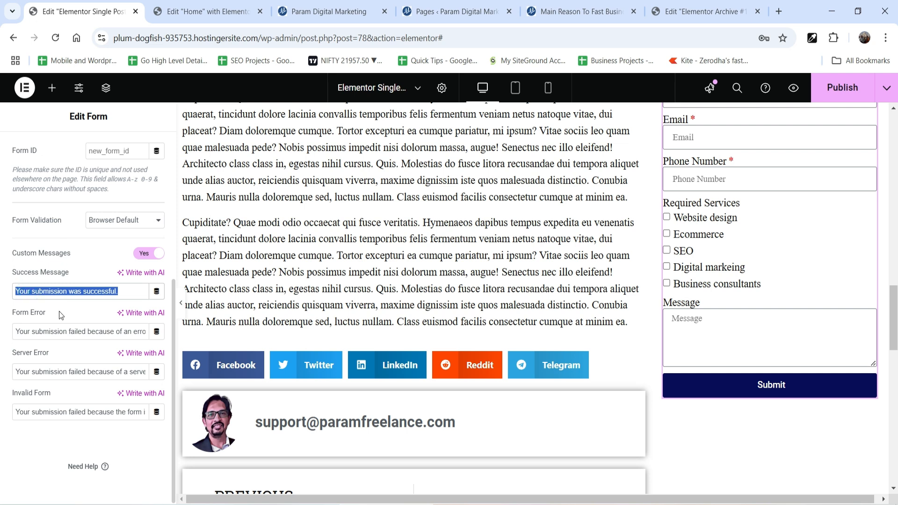
left_click(49, 332)
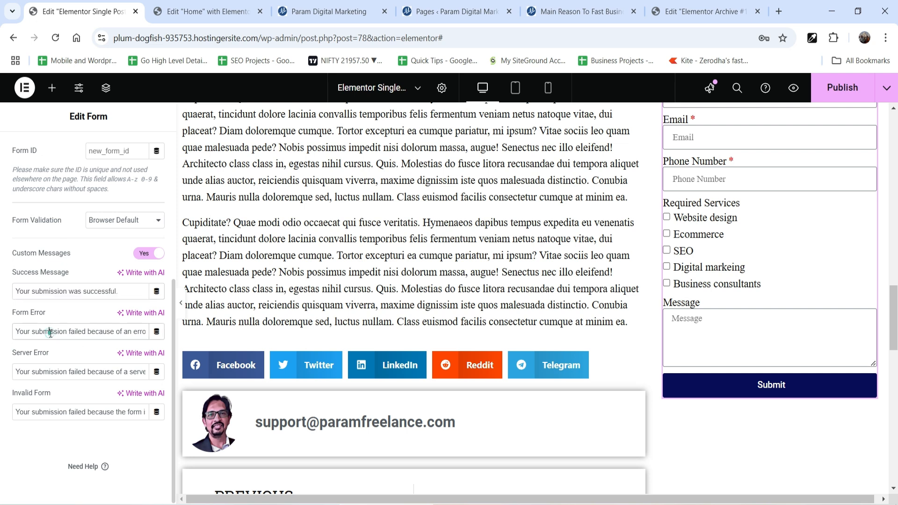
left_click(39, 373)
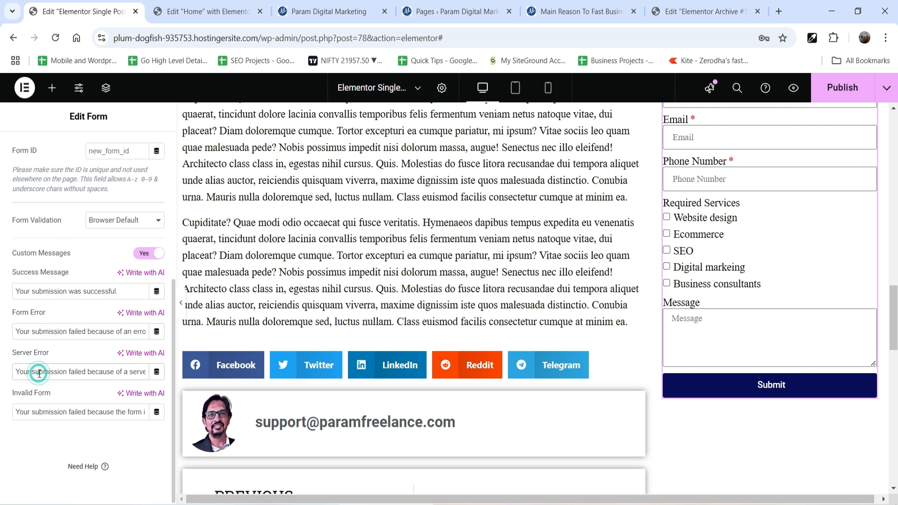
triple_click(57, 412)
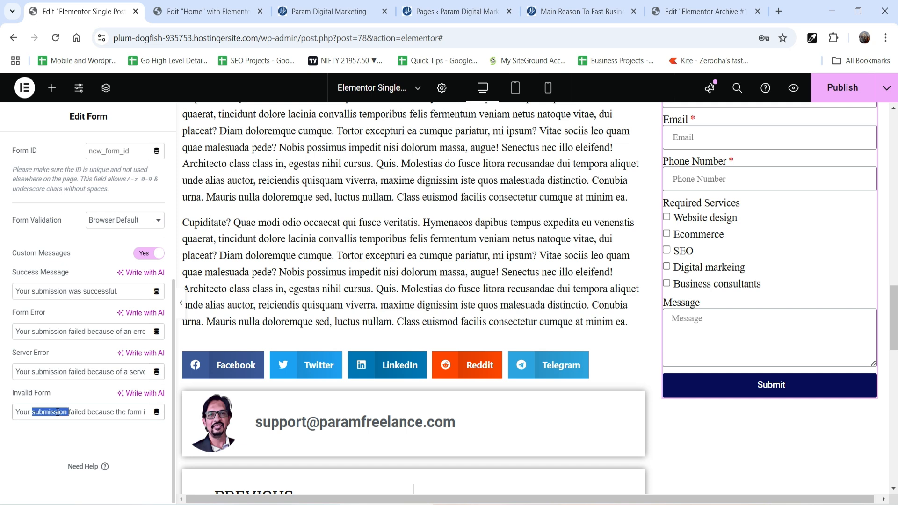
left_click(37, 431)
Add a heading reading "Contact Us" directly above the sidebar's contact form and publish the template.
scroll(795, 234, "up", 4)
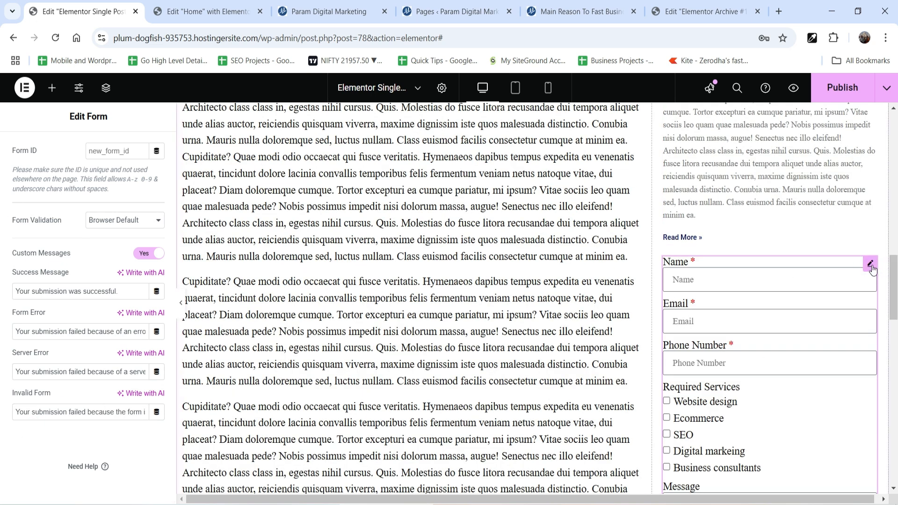
left_click(52, 88)
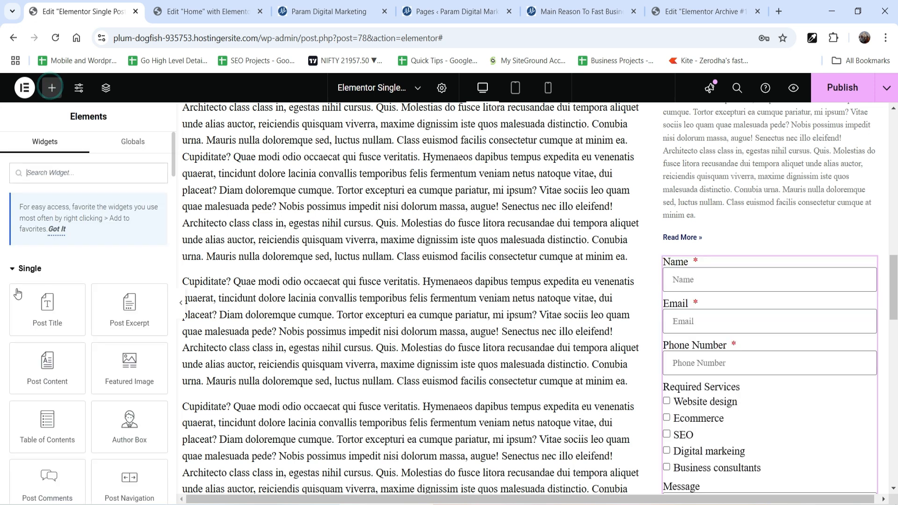
left_click_drag(70, 299, 725, 260)
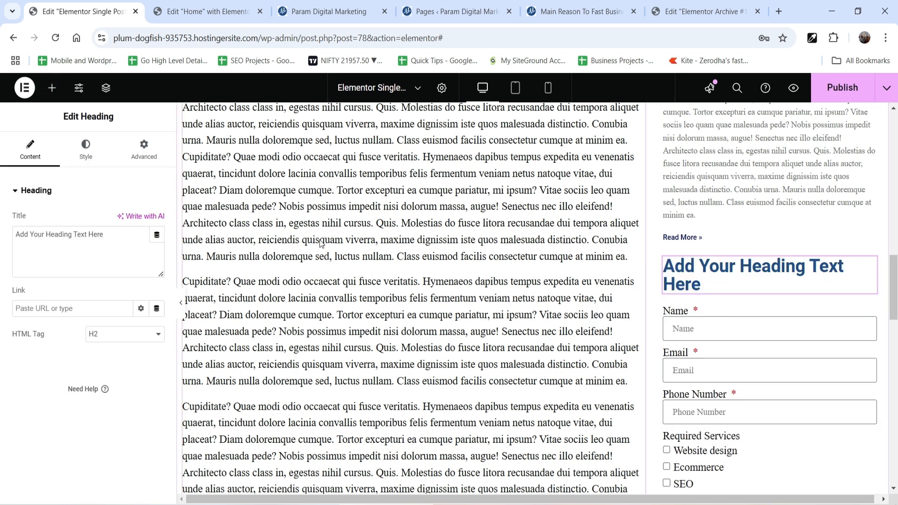
triple_click(114, 230)
type("Contcat")
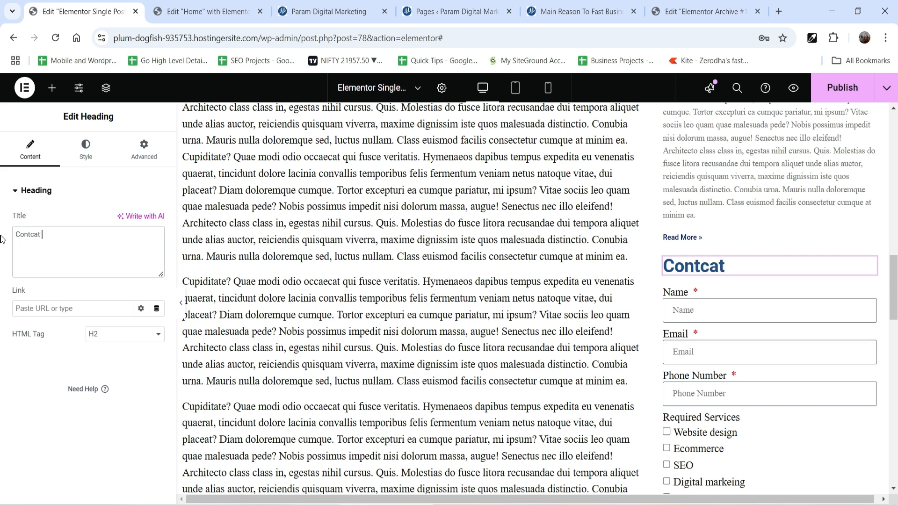
key("BackSpace")
key("BackSpace")
type("act Us")
scroll(796, 321, "down", 1)
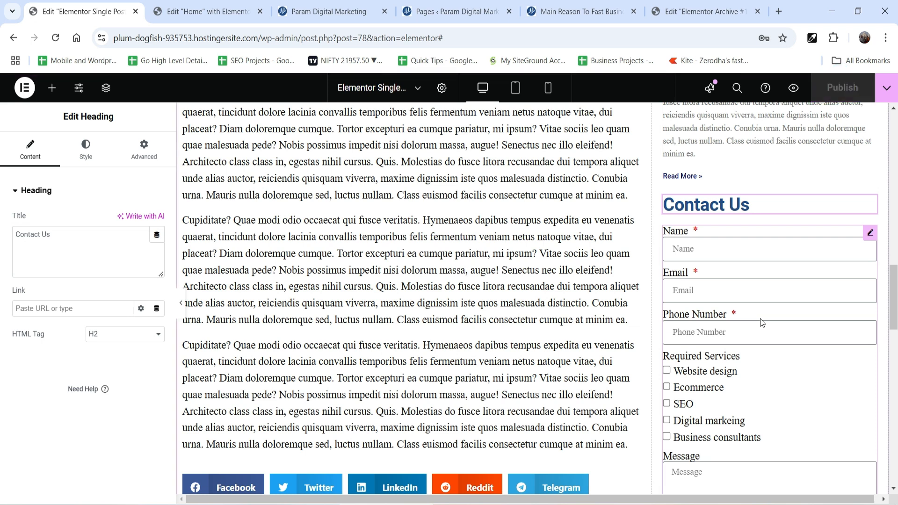
Reload the live "Main Reason To Fast Business Builder" post and view the contact form in its sidebar.
left_click(555, 11)
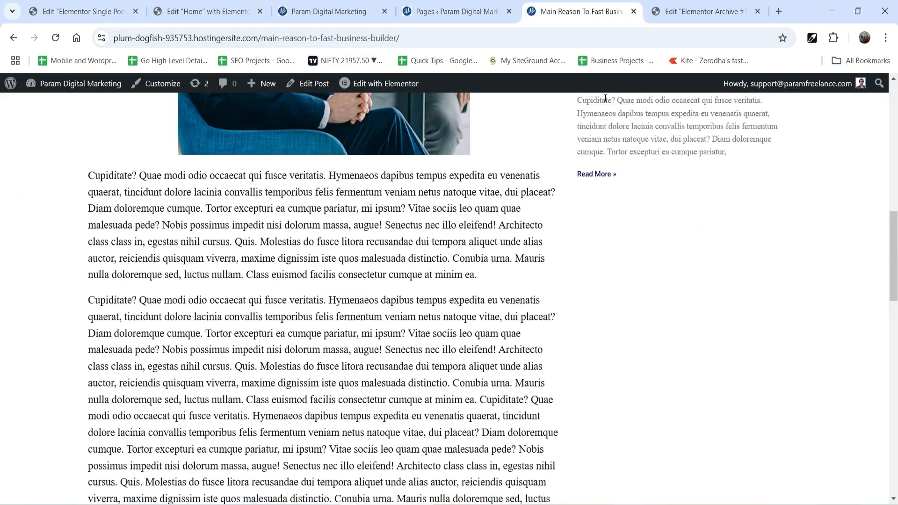
scroll(623, 247, "up", 3)
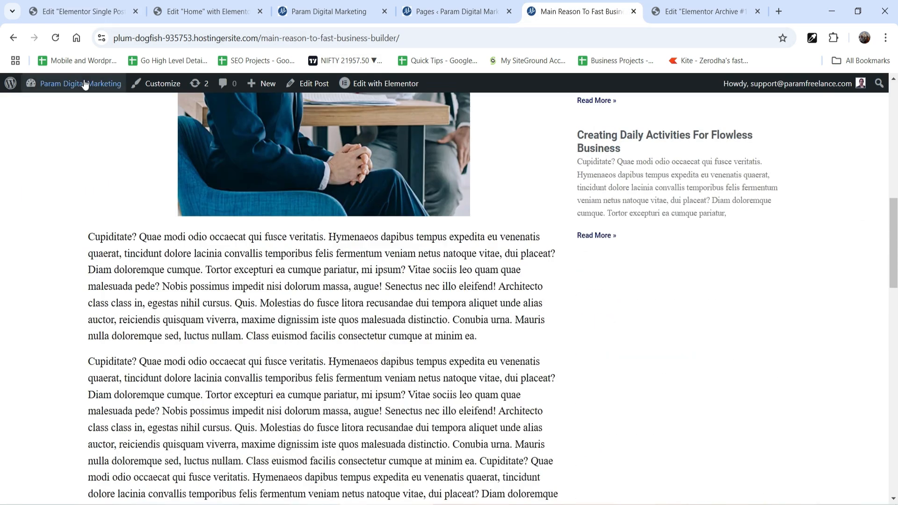
left_click(55, 39)
scroll(535, 156, "down", 3)
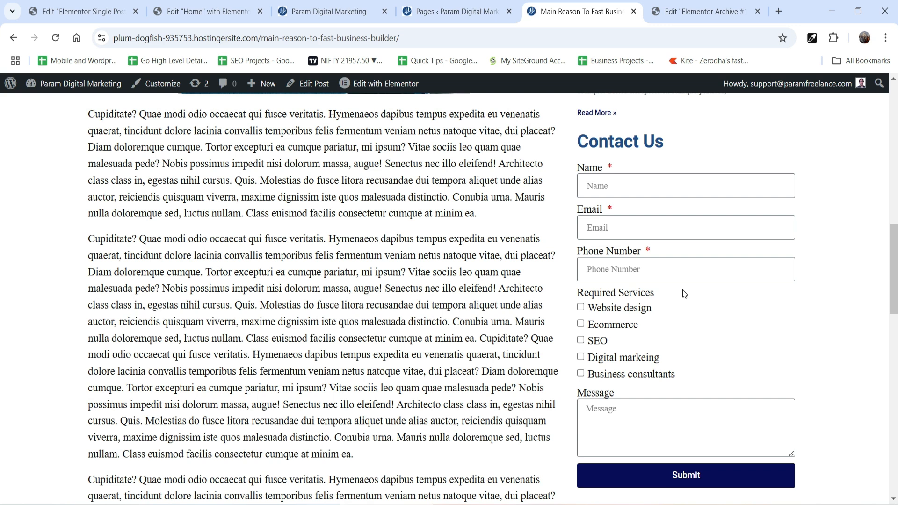
Fill in the live form's name, email and phone number with test data and select Website design and Ecommerce as required services.
left_click(651, 191)
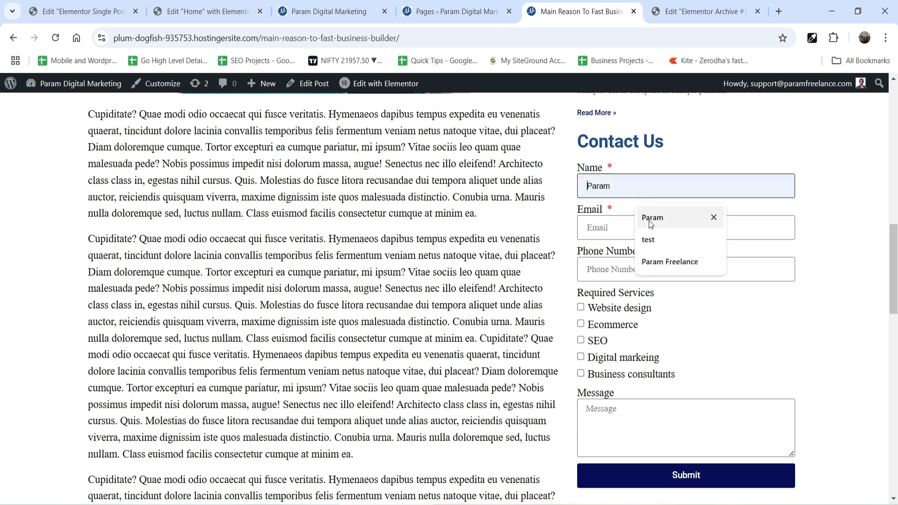
left_click(652, 240)
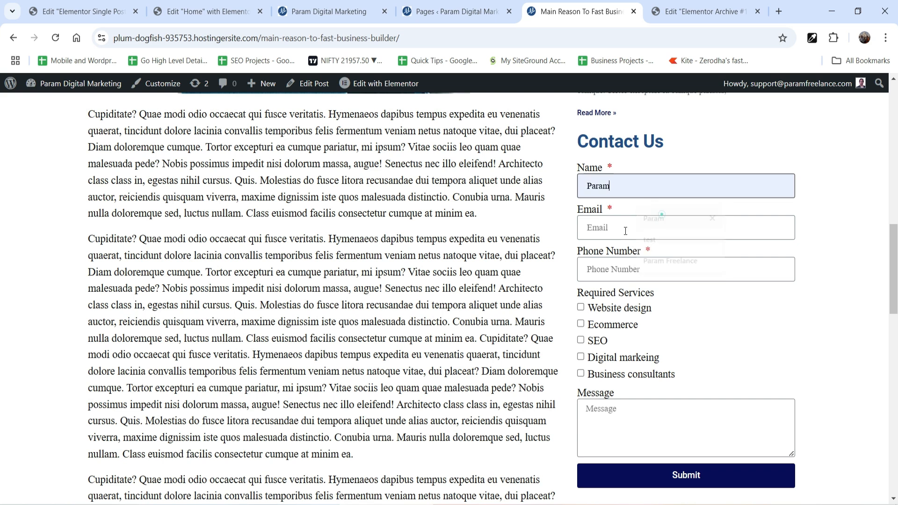
left_click(614, 270)
type("1234567890")
left_click(581, 308)
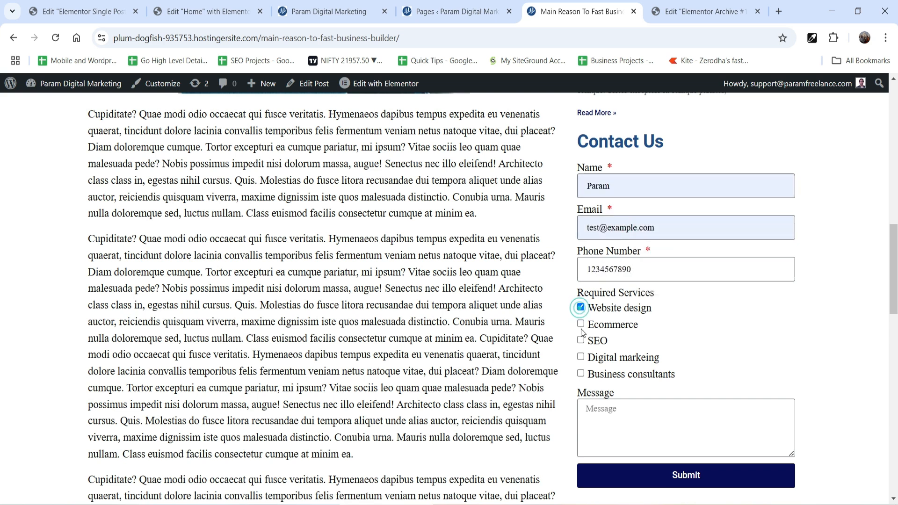
left_click(581, 324)
Enter "Testing Form" as the message, submit the contact form and check the submission feedback.
scroll(643, 342, "down", 3)
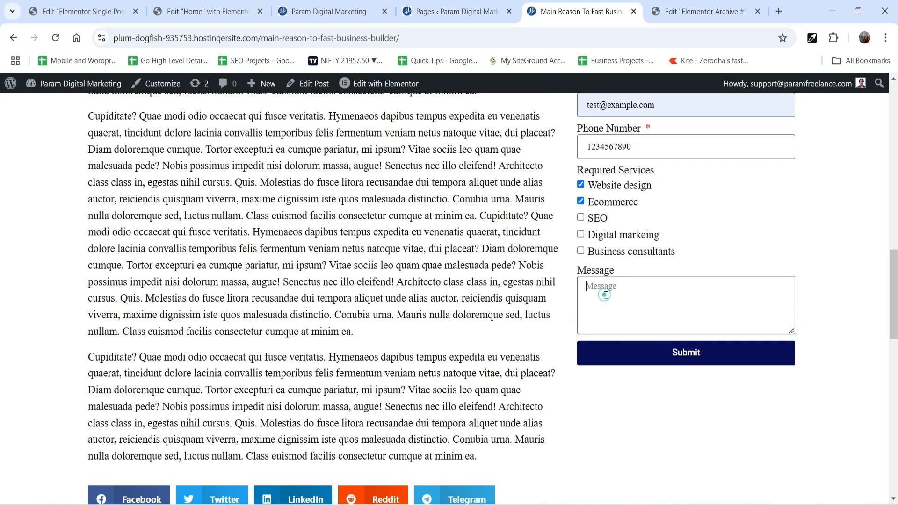
type("Testing Form")
left_click(687, 356)
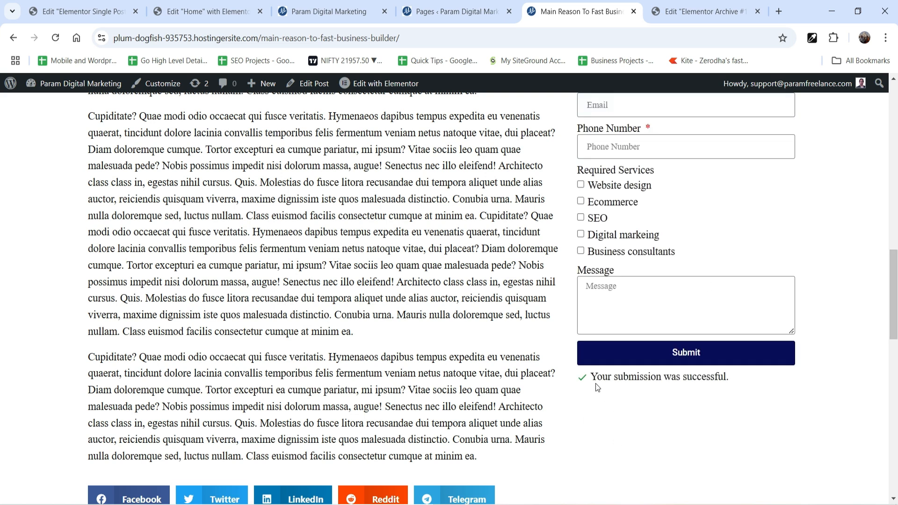
left_click_drag(592, 378, 726, 378)
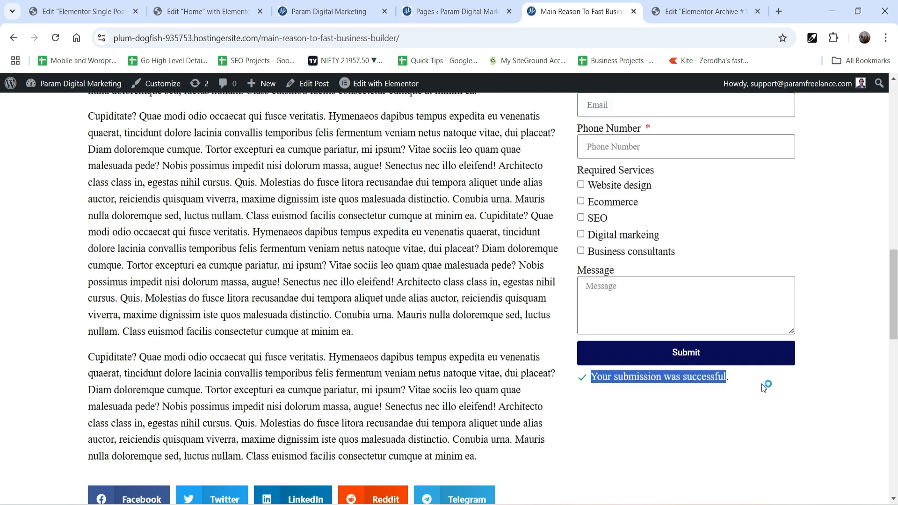
left_click(732, 389)
scroll(694, 308, "up", 3)
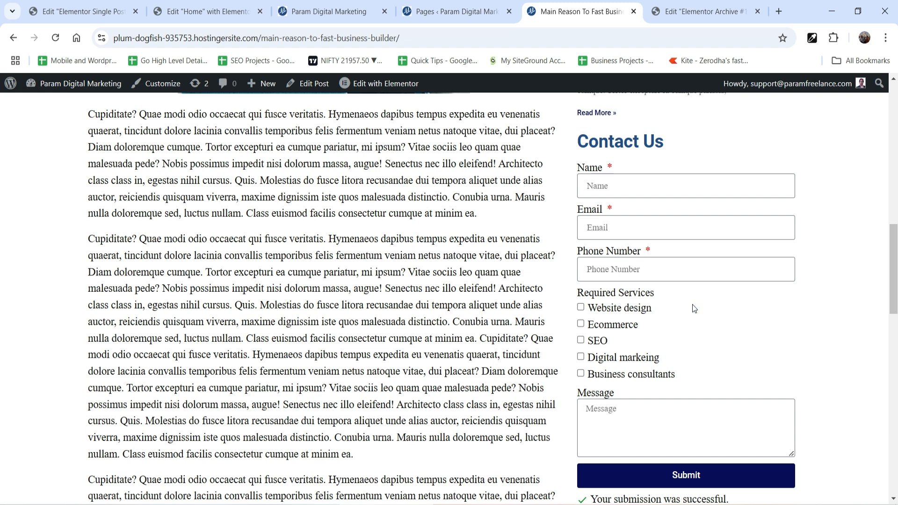
Return to the single post template and check the recipient address in the form's email notification settings.
left_click(75, 14)
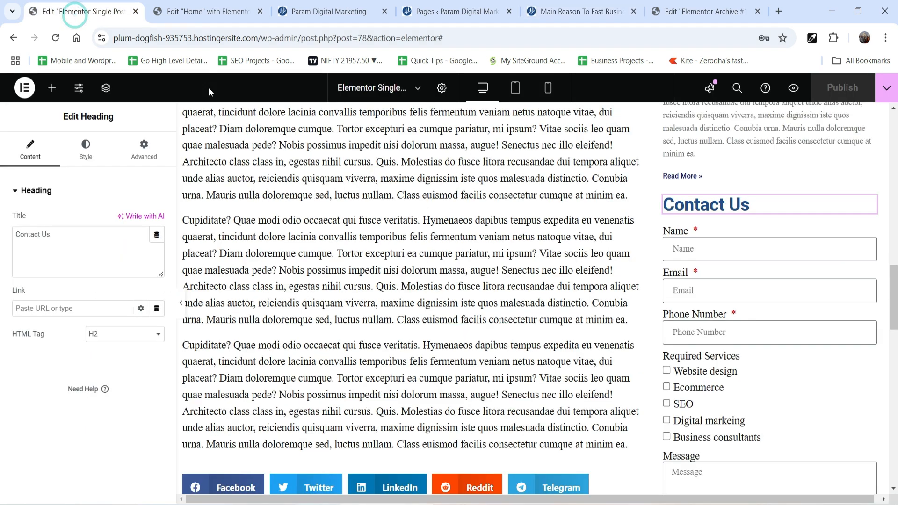
left_click(821, 229)
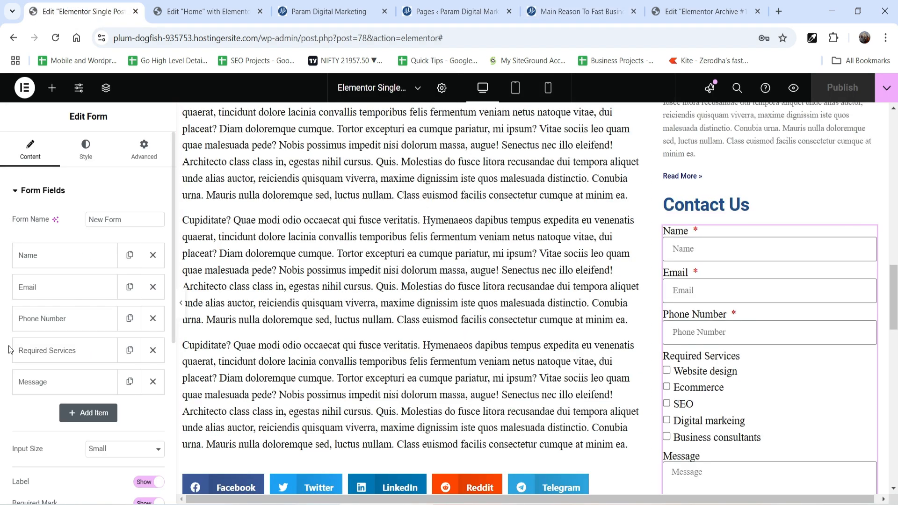
scroll(45, 296, "down", 5)
left_click(63, 361)
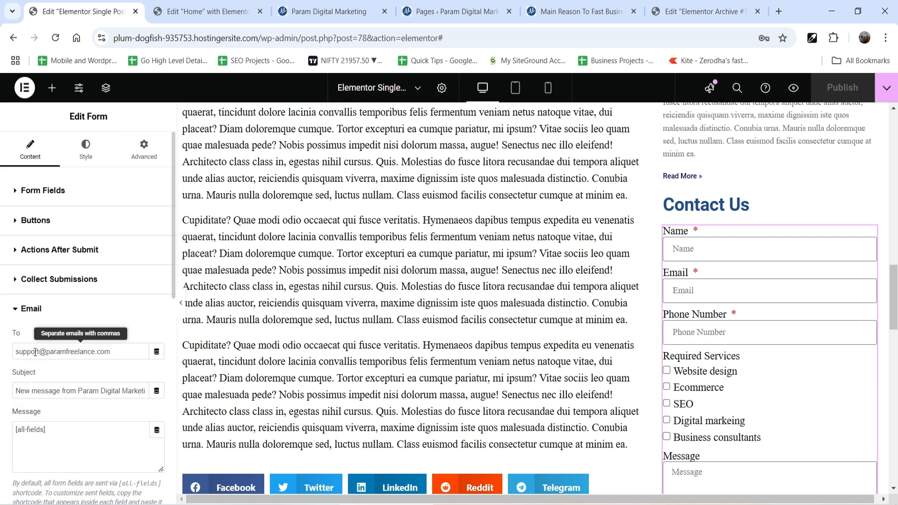
left_click_drag(16, 352, 36, 353)
key("ctrl+a")
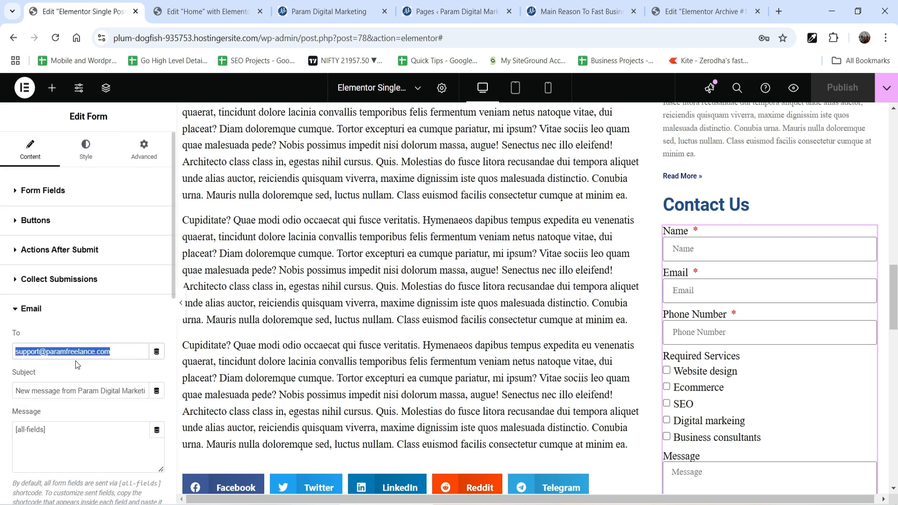
Open Elementor's form submissions in the site's WordPress dashboard and view the details of the test submission.
left_click(565, 10)
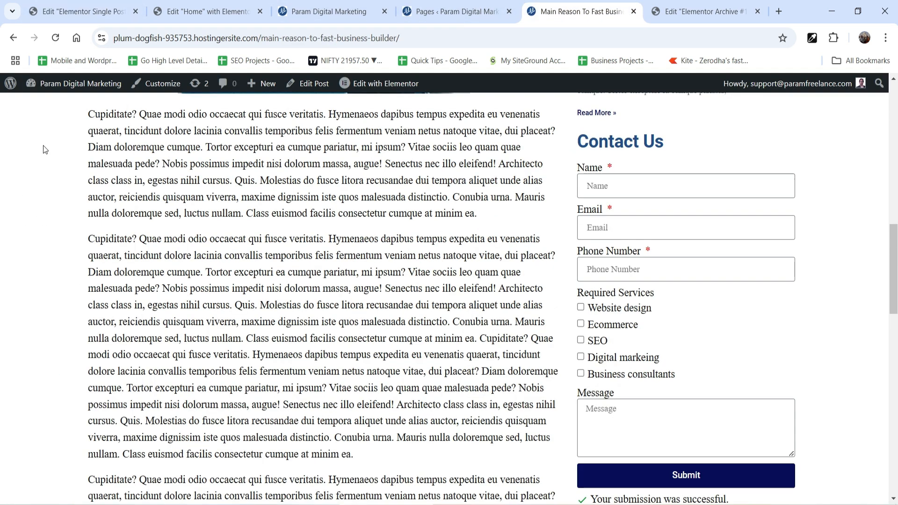
left_click(59, 105)
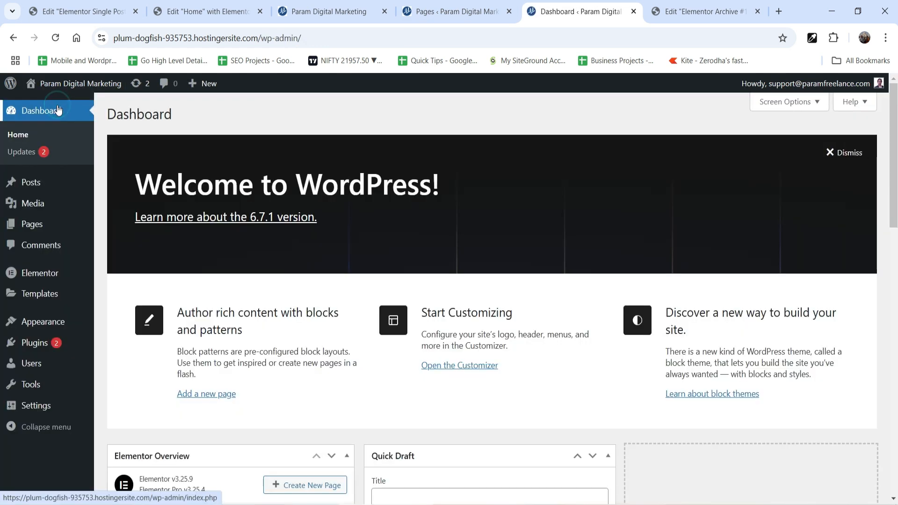
mouse_move(34, 274)
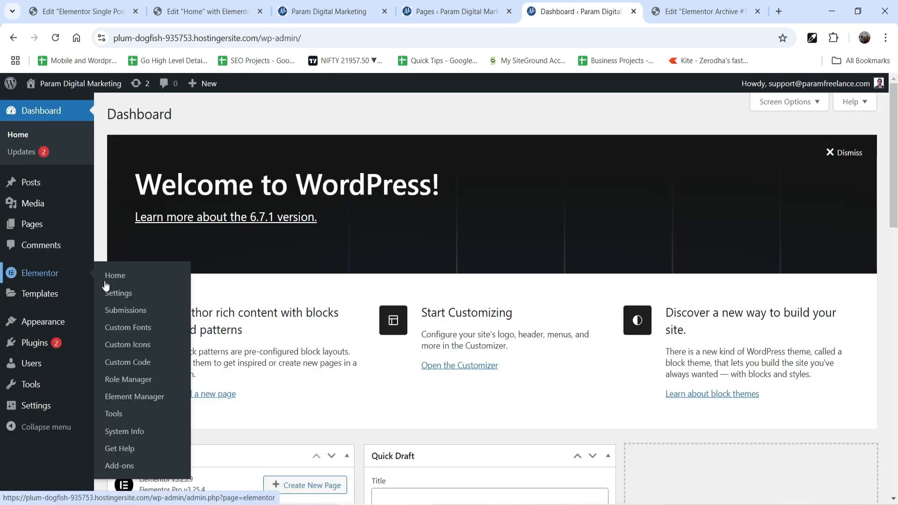
left_click(130, 317)
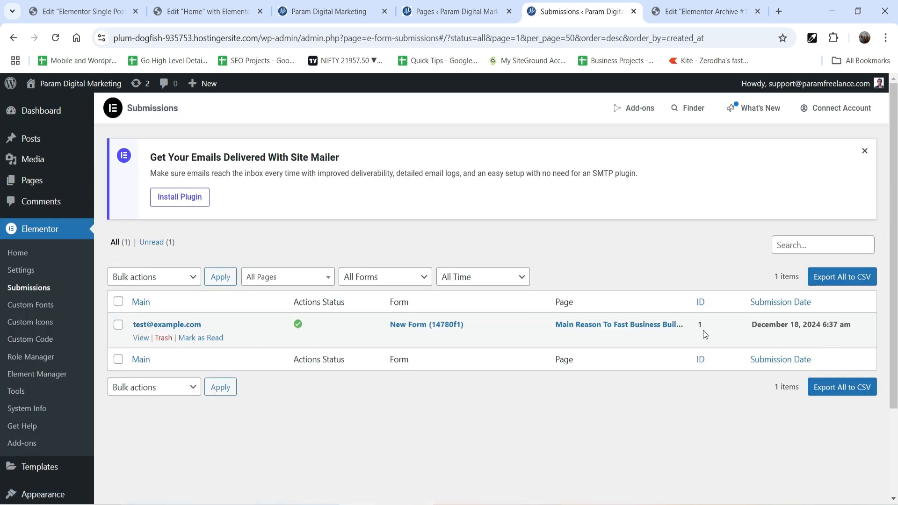
left_click(140, 339)
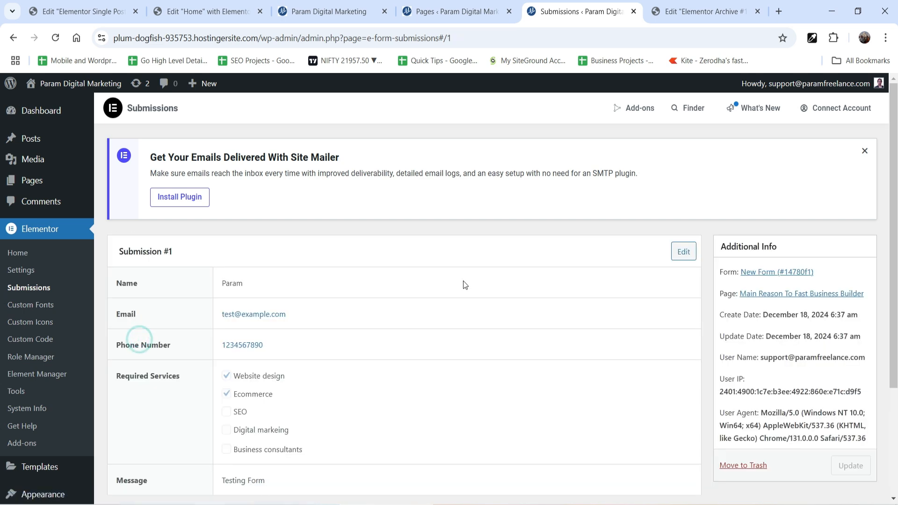
Review the test submission's field values and its email actions log.
scroll(449, 272, "down", 3)
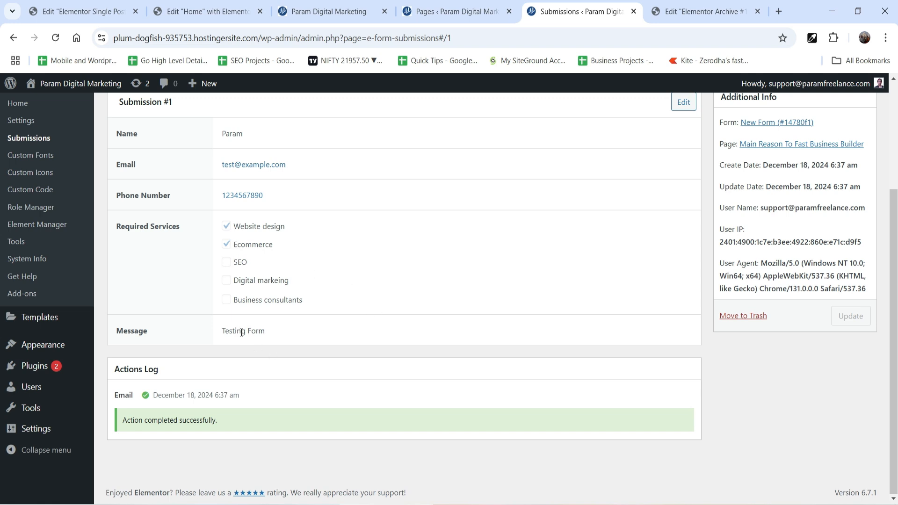
scroll(703, 364, "up", 3)
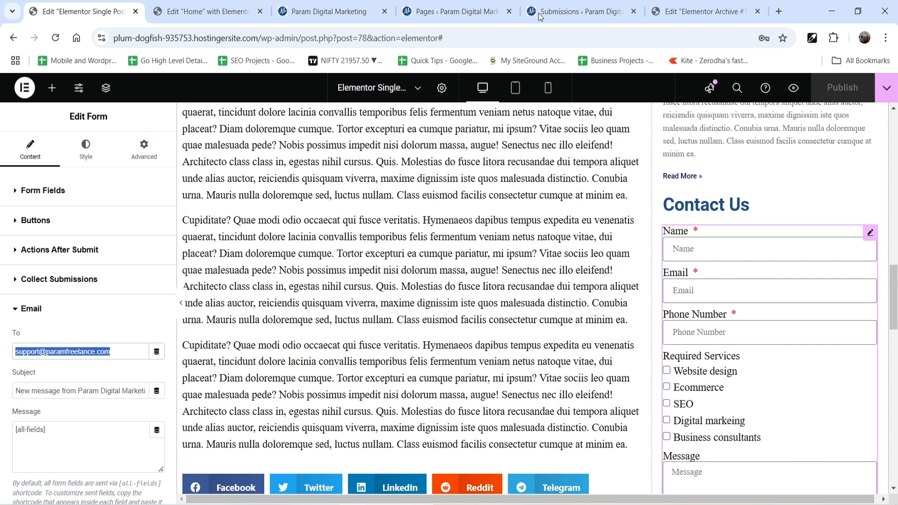
Create a new Elementor template of type Section named "Contact Form" from the saved templates in the WordPress dashboard.
left_click(452, 17)
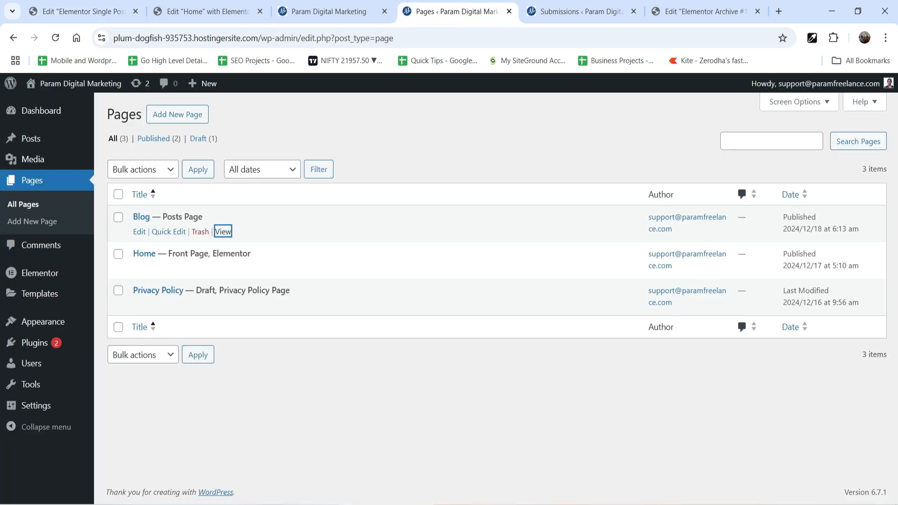
mouse_move(56, 282)
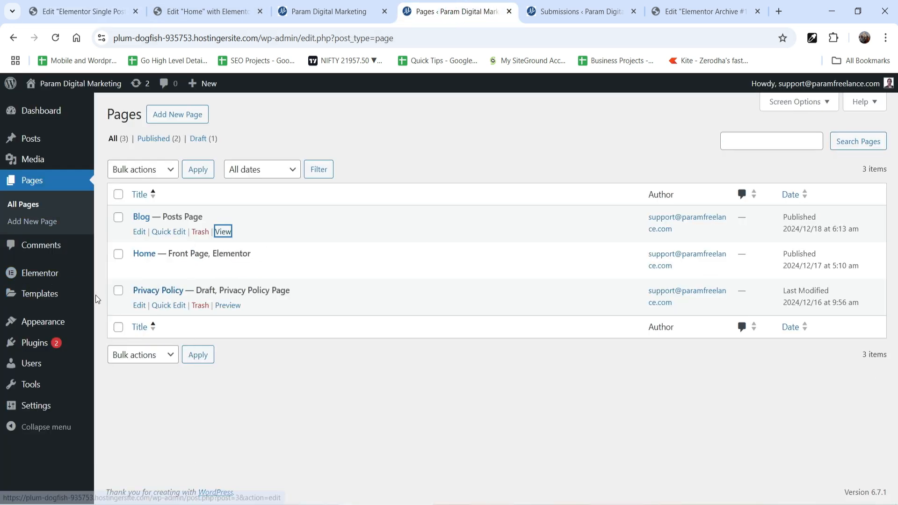
left_click(56, 295)
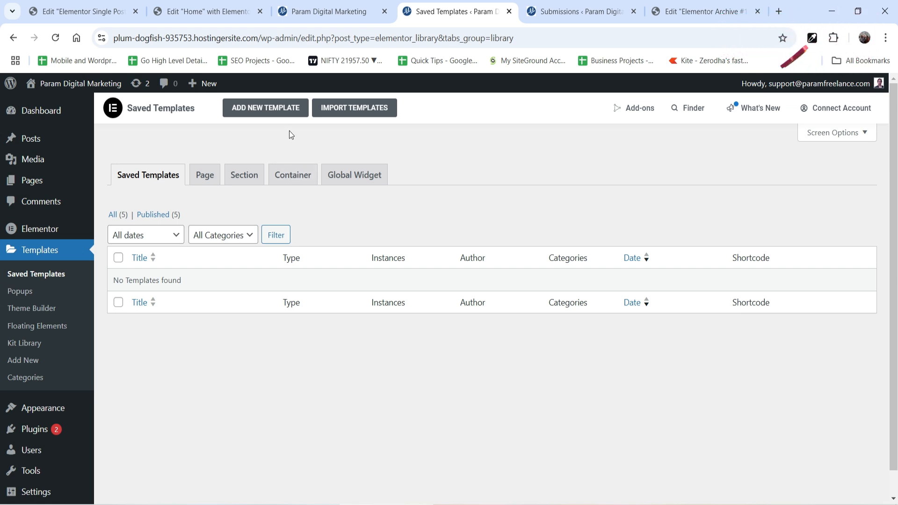
left_click(270, 109)
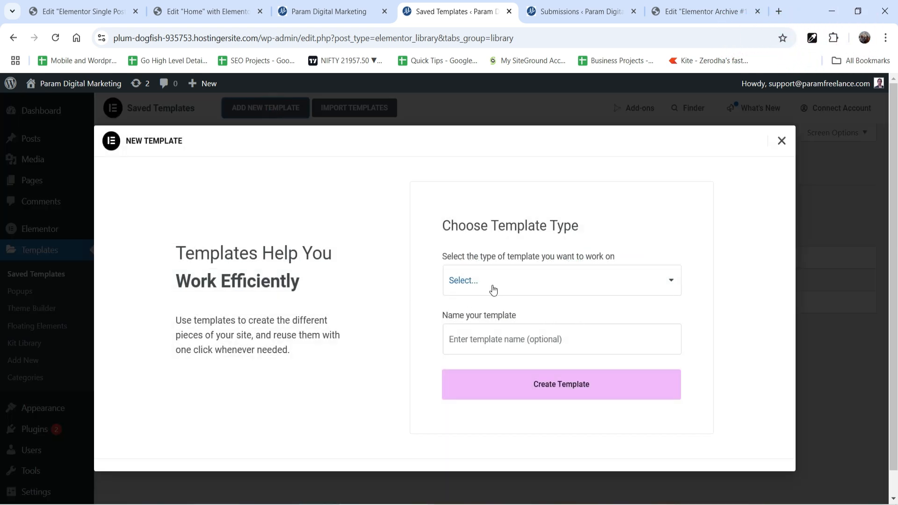
left_click(492, 287)
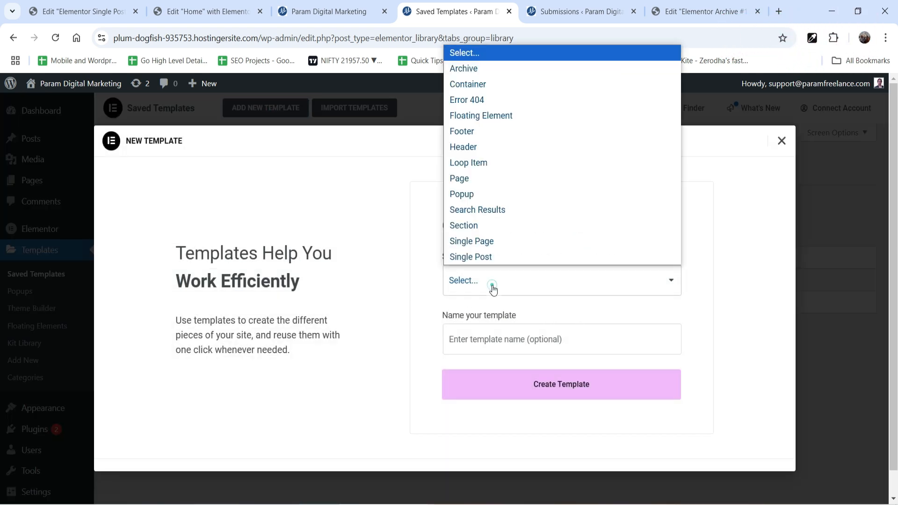
left_click(471, 227)
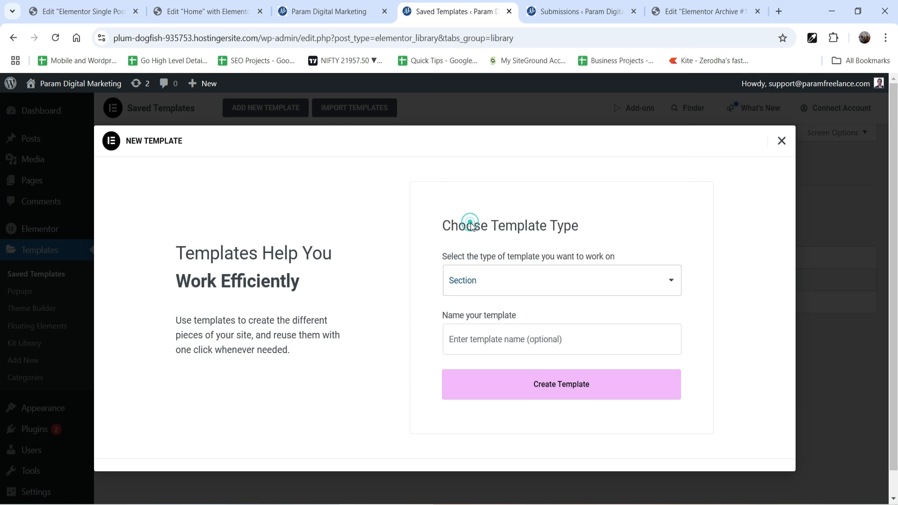
left_click(508, 339)
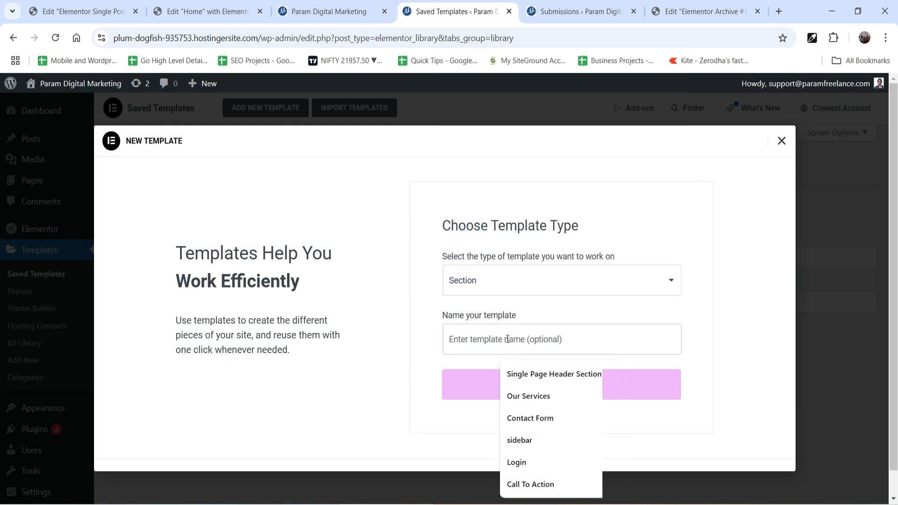
type("Contact Form")
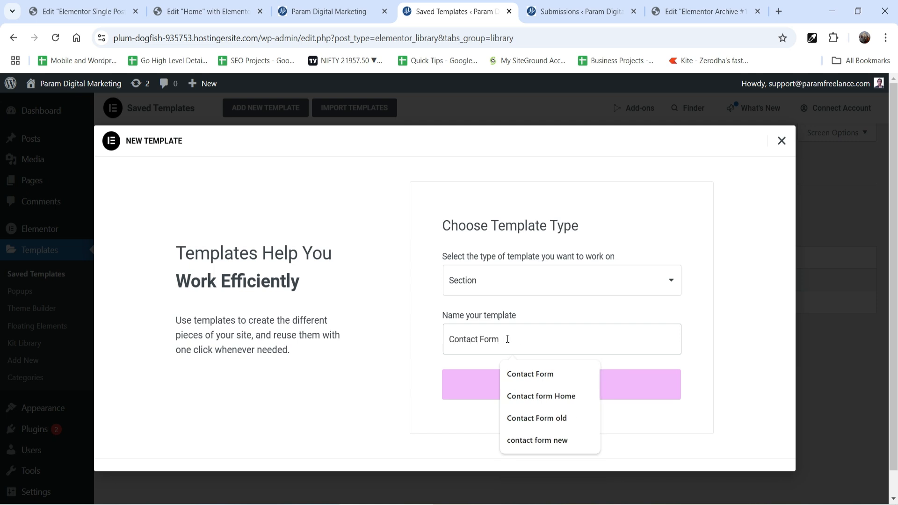
key("Return")
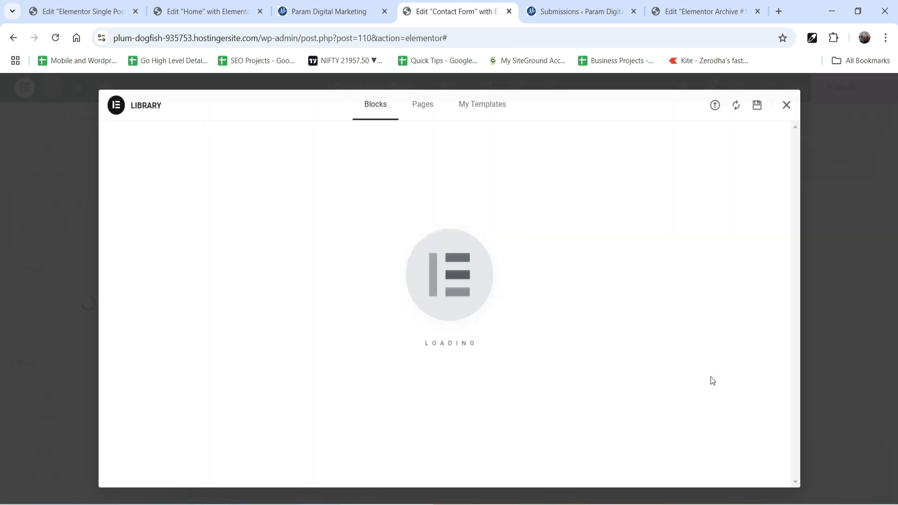
Dismiss the template library and add a single-column Flexbox container with vertical direction to the template.
left_click(786, 105)
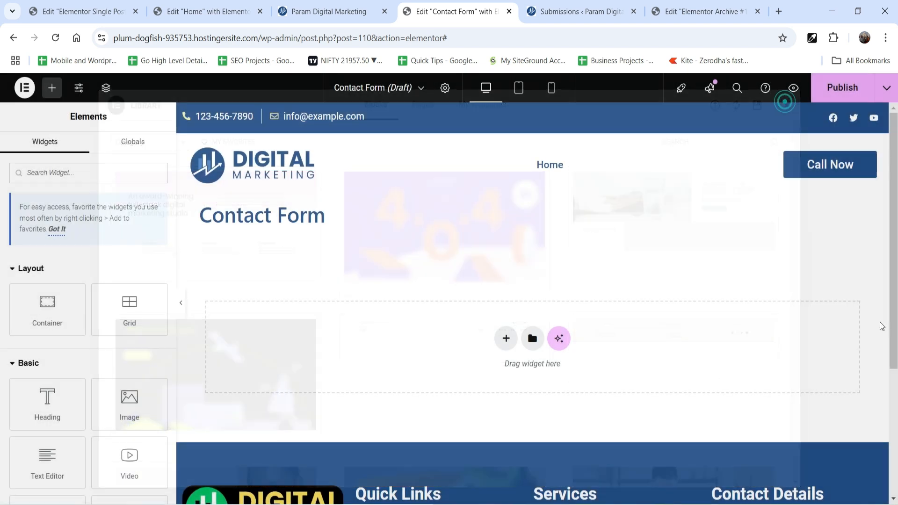
left_click(506, 339)
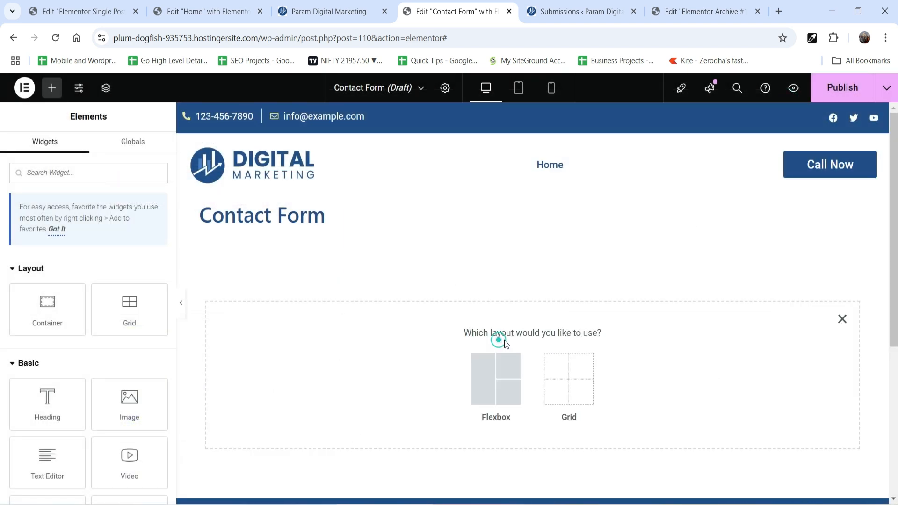
left_click(488, 386)
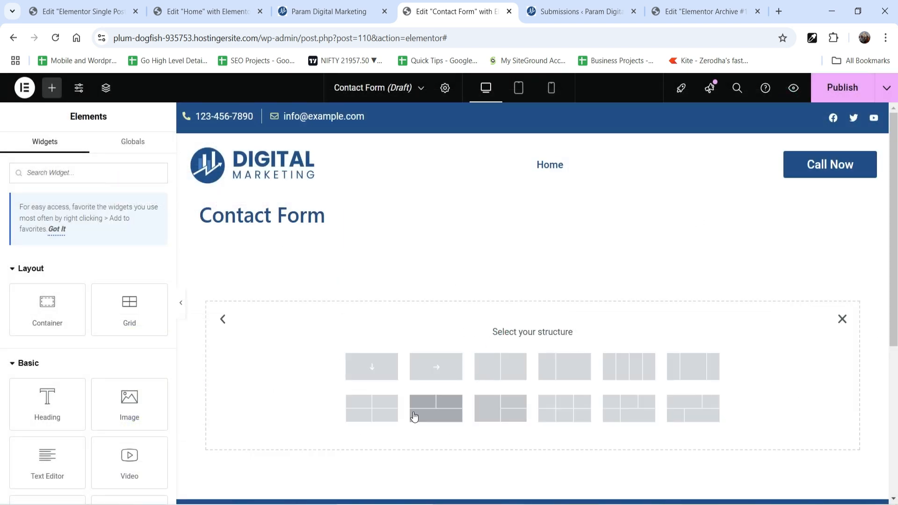
left_click(375, 373)
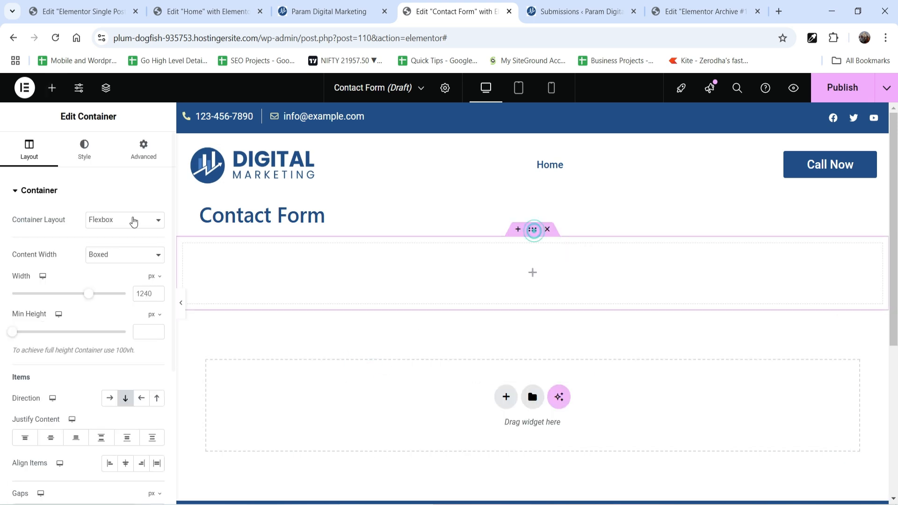
Unlink the container's padding values and set the top padding to 30 px.
left_click(135, 152)
left_click(158, 280)
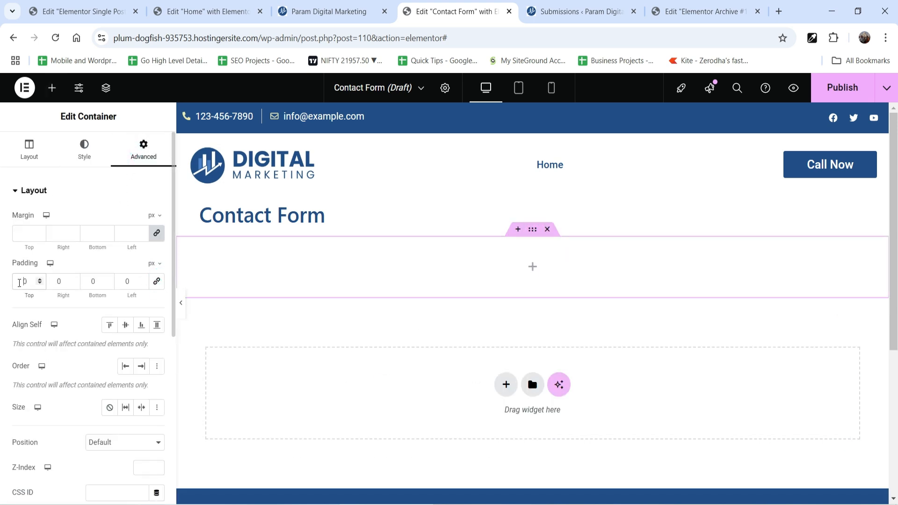
left_click(20, 281)
type("300")
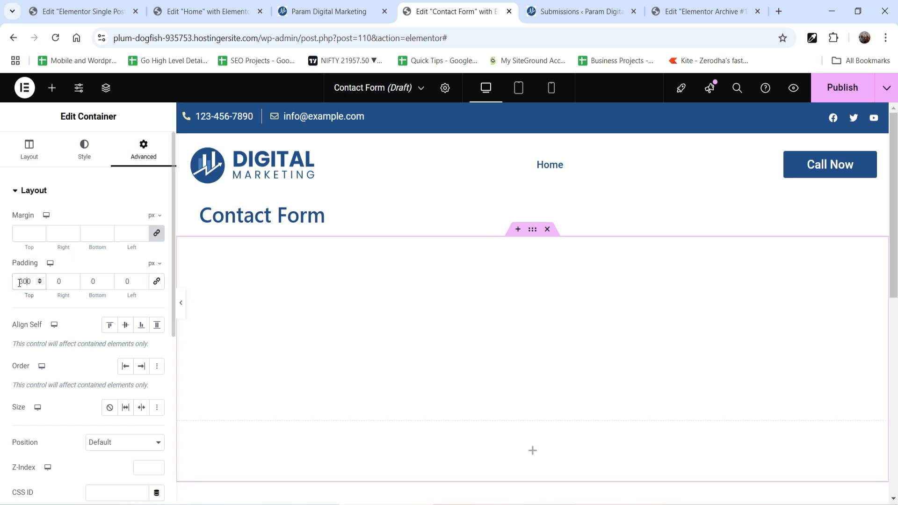
key("BackSpace")
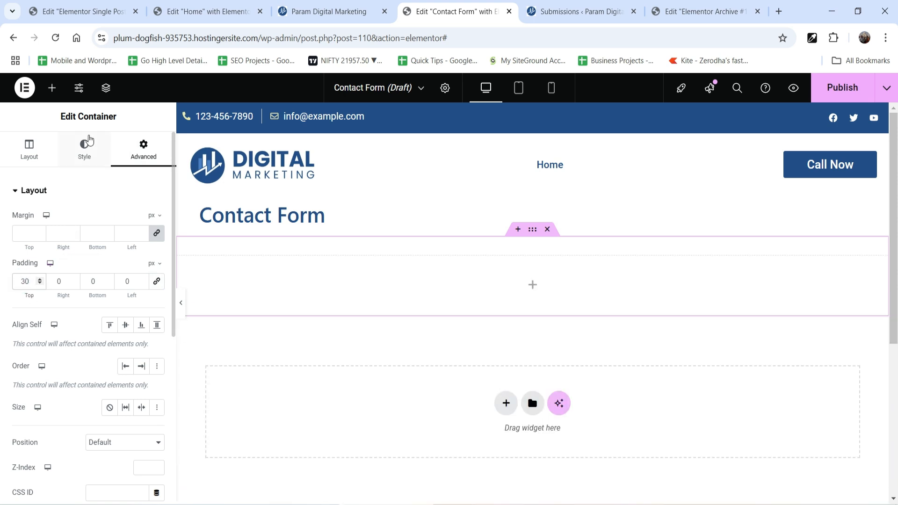
Give the container a classic background in the global Primary color.
left_click(84, 146)
left_click(112, 246)
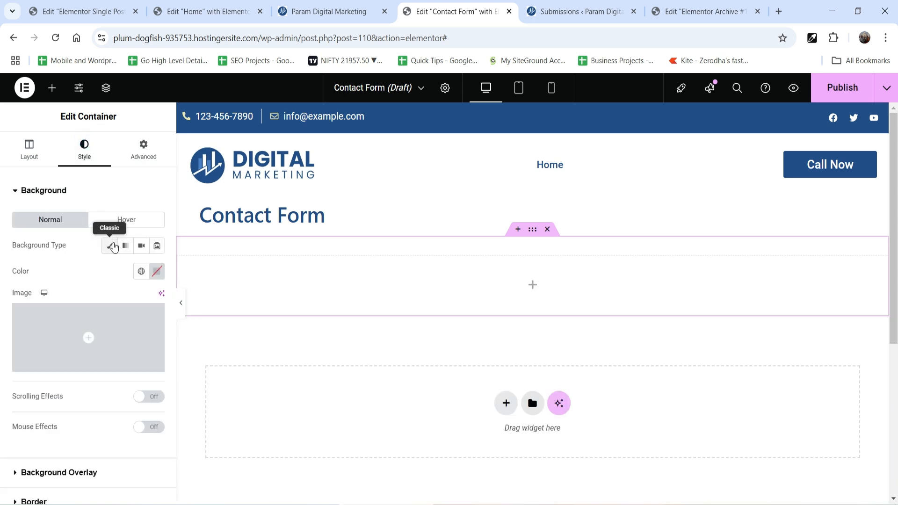
left_click(140, 270)
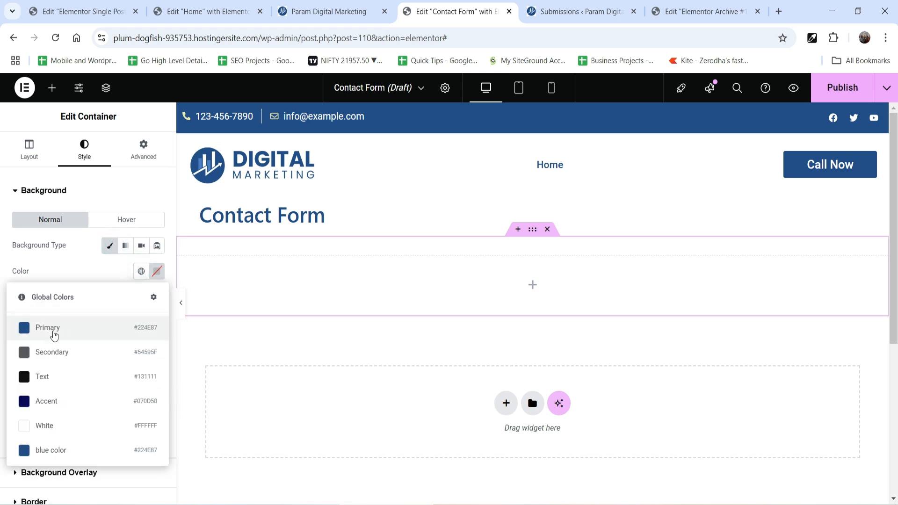
left_click(52, 330)
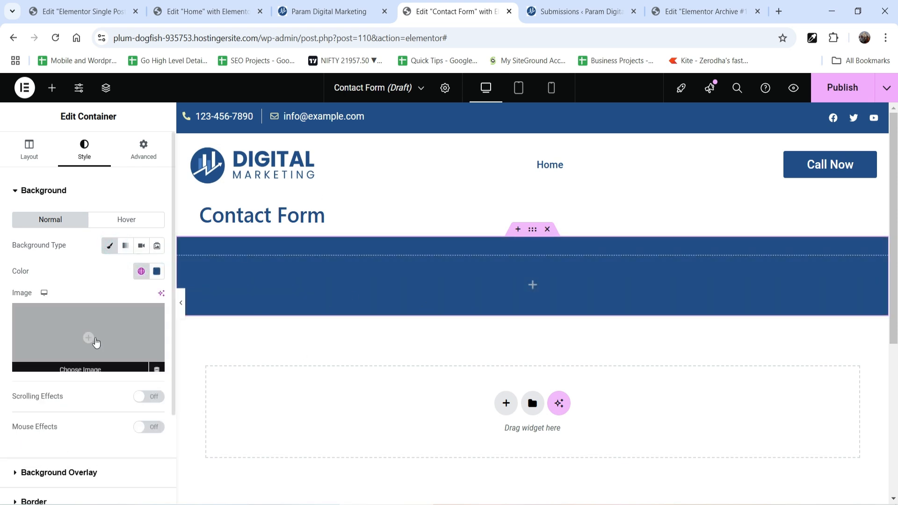
Link the container's padding values so that all four sides use 30 px.
left_click(533, 229)
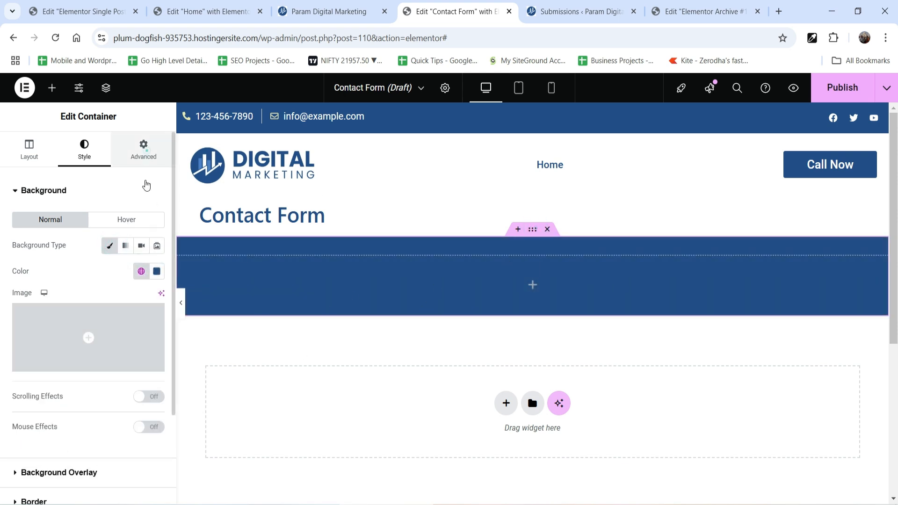
left_click(143, 149)
left_click(158, 282)
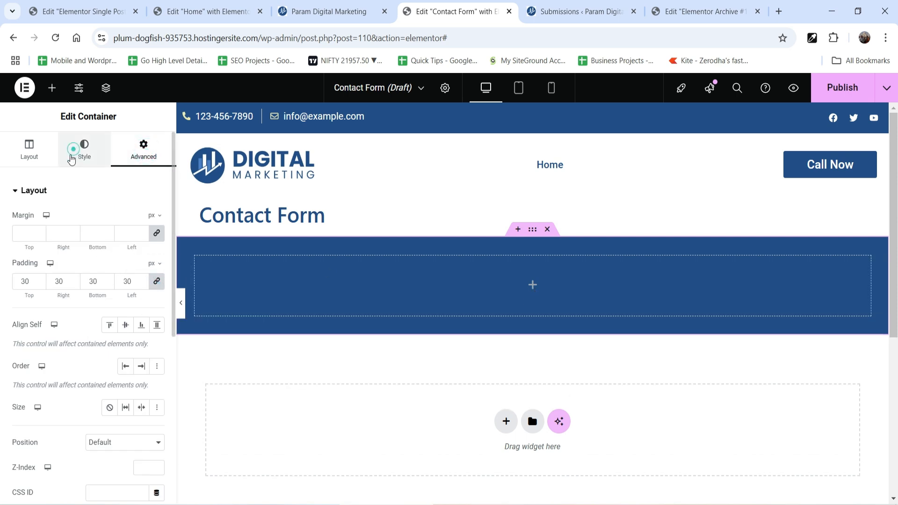
left_click(82, 151)
Add a Heading widget inside the blue container with the title "Contact Us".
left_click(535, 289)
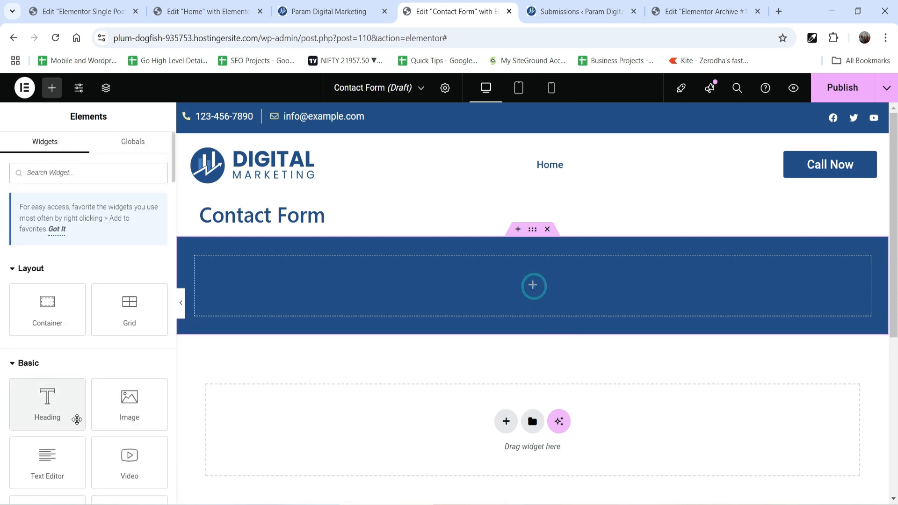
left_click_drag(52, 402, 566, 303)
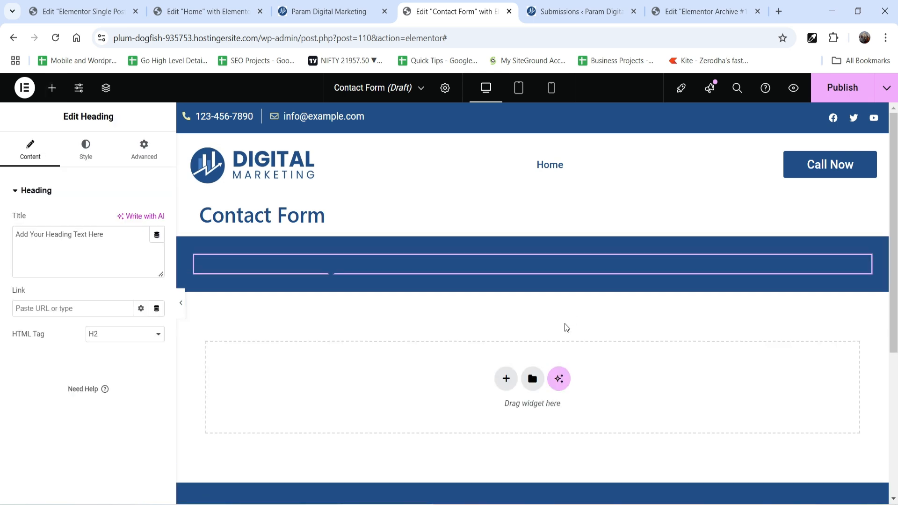
triple_click(89, 258)
type("Contact Us")
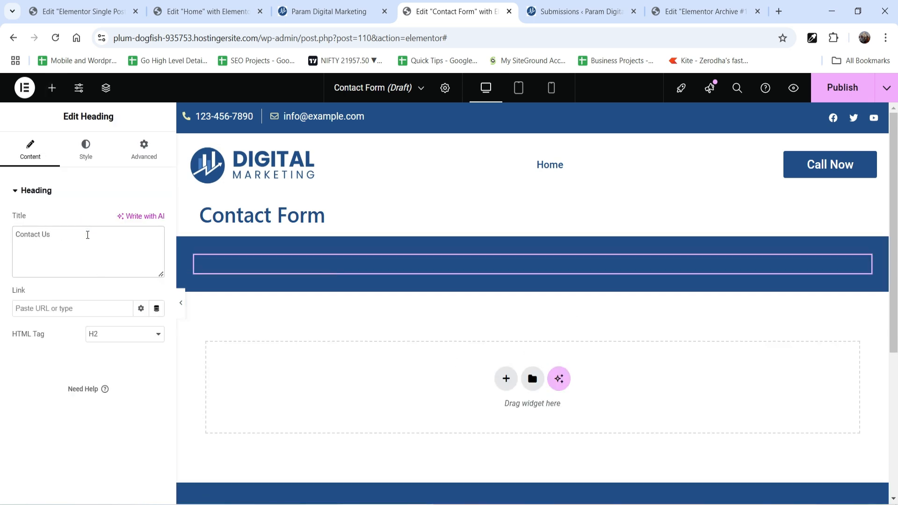
Set the "Contact Us" heading's text color to the global White and its HTML tag to H3.
left_click(85, 151)
left_click(141, 246)
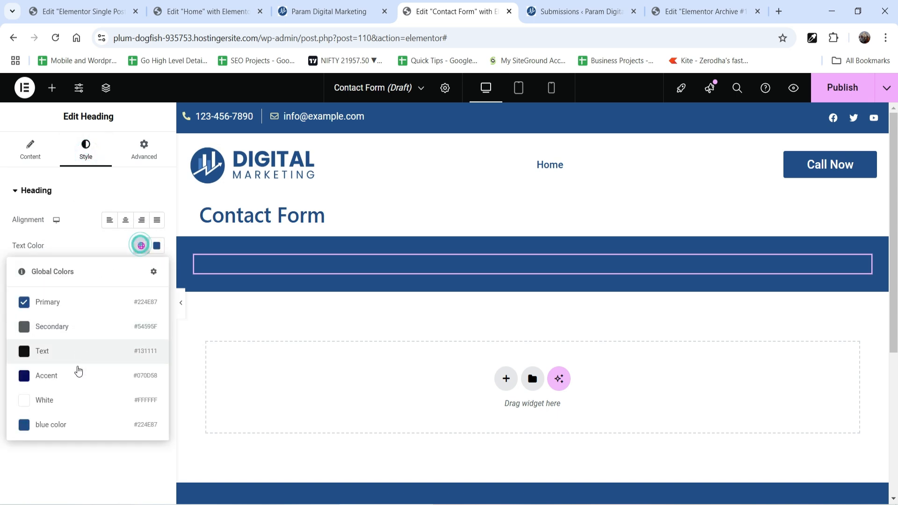
left_click(70, 400)
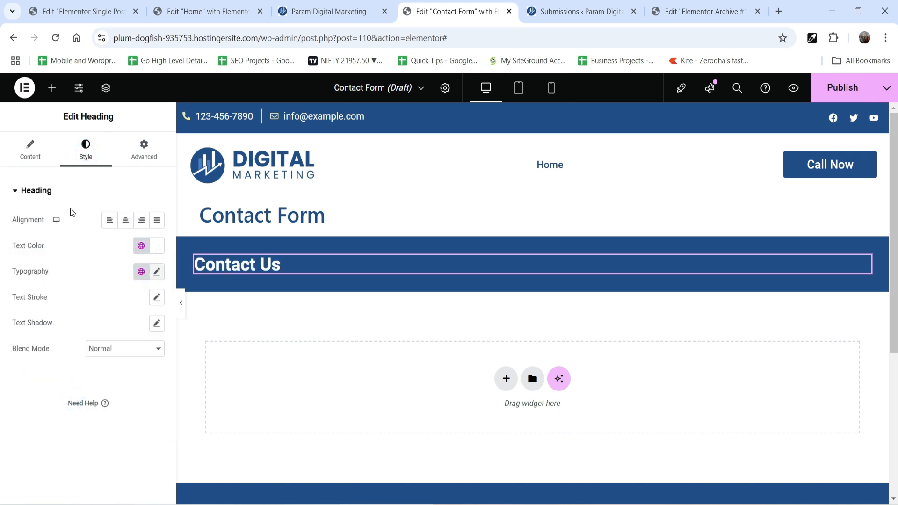
left_click(38, 157)
left_click(106, 335)
left_click(104, 381)
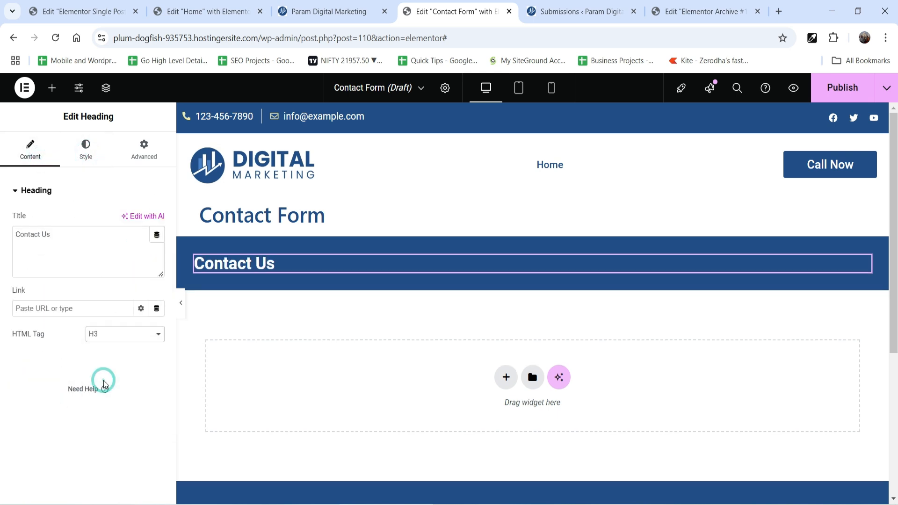
Copy the contact form from the single post template and paste it into the Contact Form template's container below the heading.
left_click(63, 10)
left_click(866, 235)
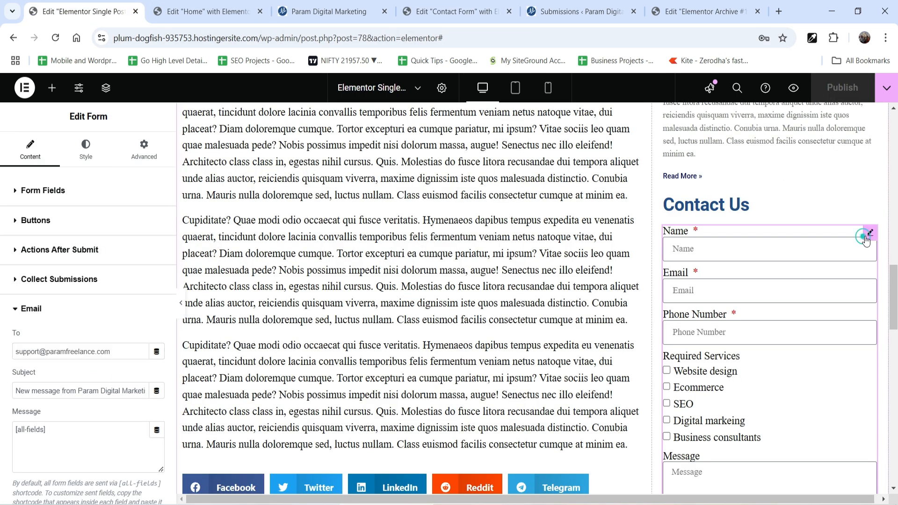
right_click(866, 236)
left_click(794, 295)
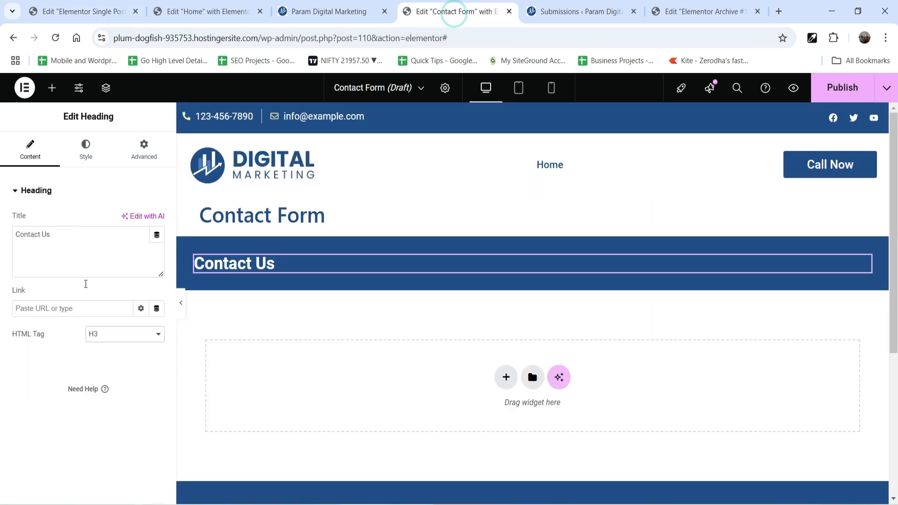
right_click(287, 283)
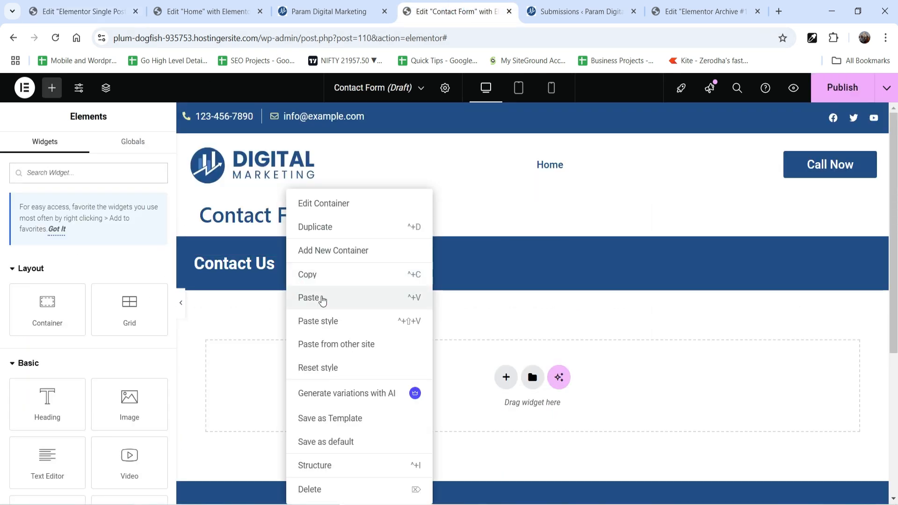
left_click(321, 298)
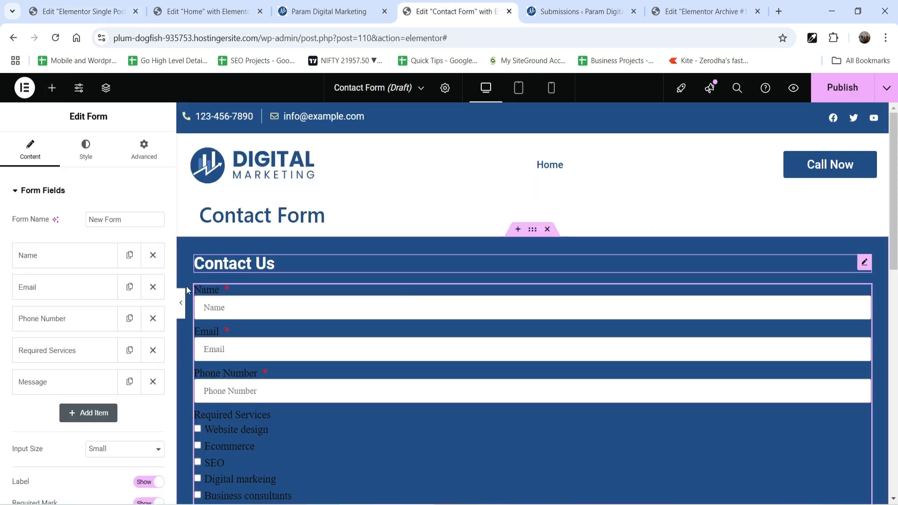
Set the contact form's label text color to the global White.
scroll(488, 311, "down", 3)
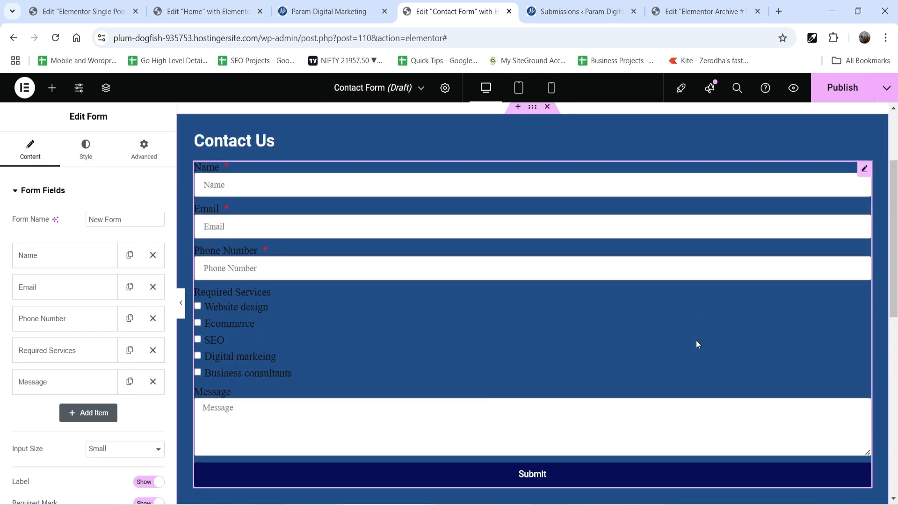
left_click(87, 149)
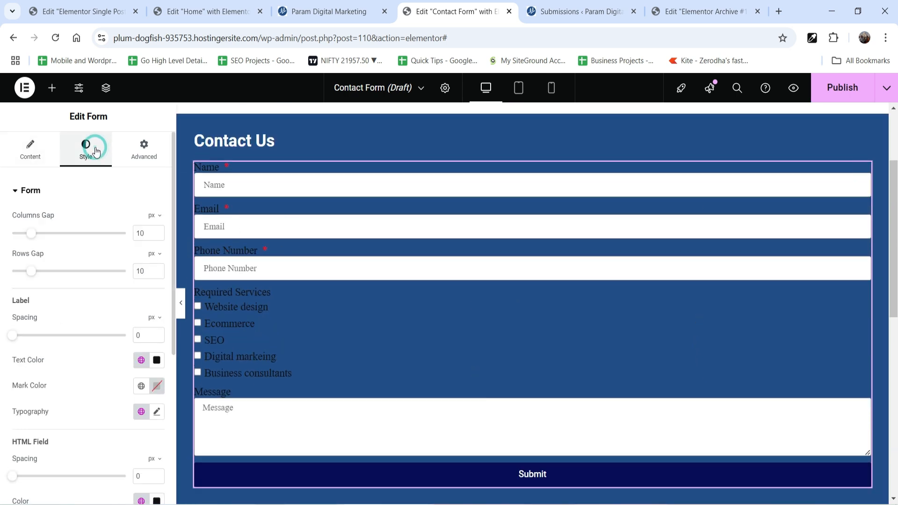
scroll(84, 300, "down", 3)
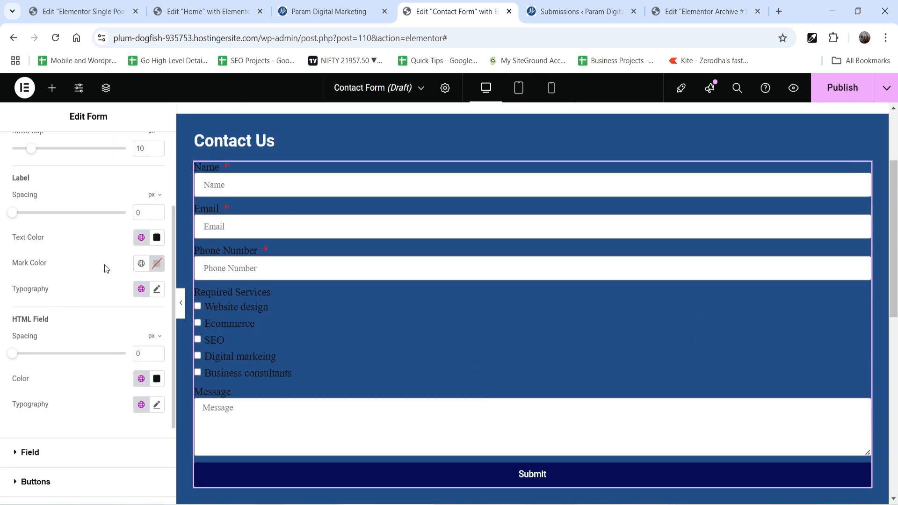
left_click(140, 238)
left_click(61, 391)
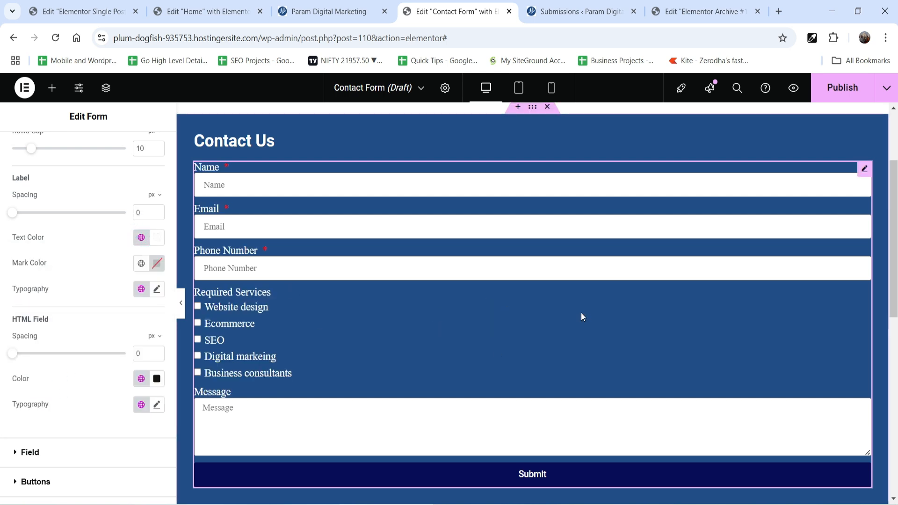
Check the recipient in the form's email settings and publish the Contact Form template.
scroll(581, 312, "up", 3)
scroll(21, 218, "up", 3)
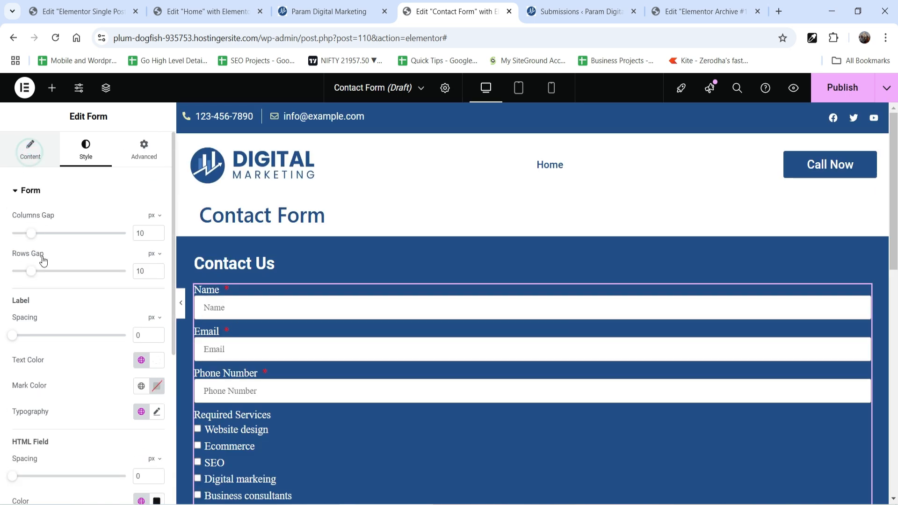
left_click(30, 152)
scroll(66, 316, "down", 5)
left_click(46, 356)
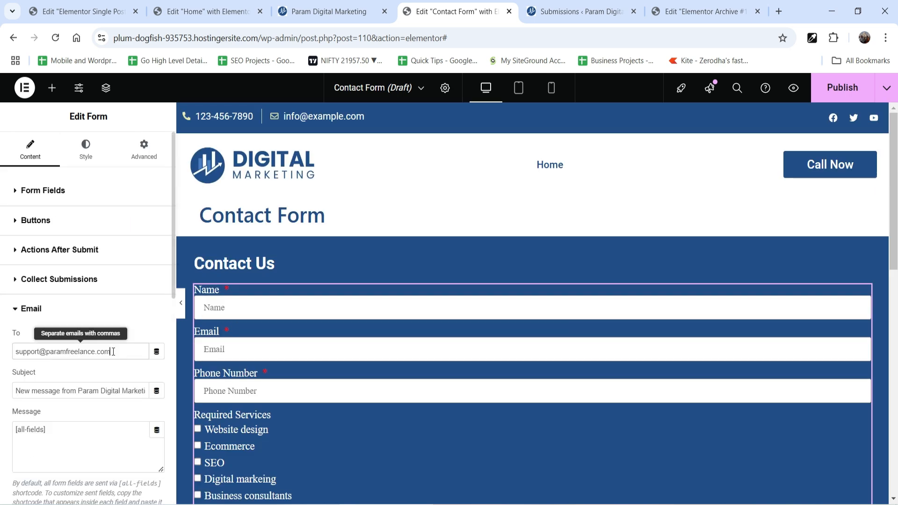
triple_click(117, 351)
left_click(90, 322)
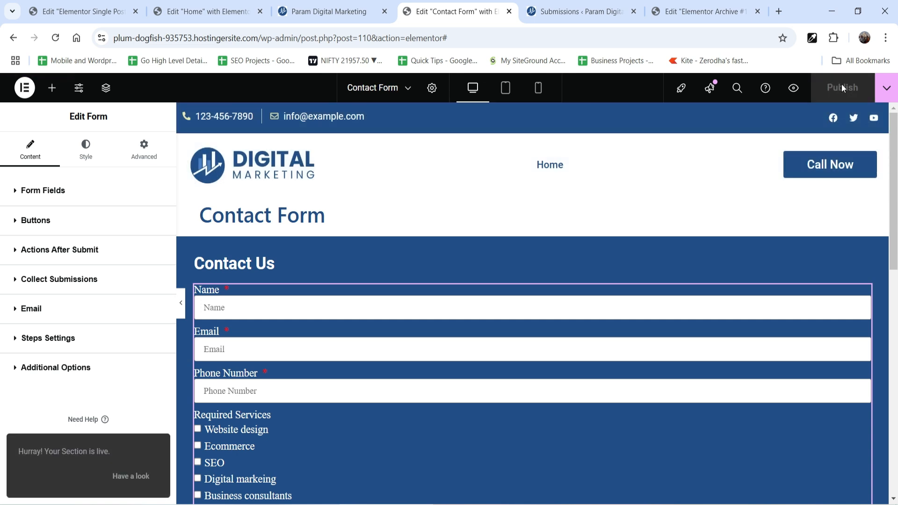
Delete the "Contact Us" heading and the contact form from the single post template's sidebar.
left_click(72, 14)
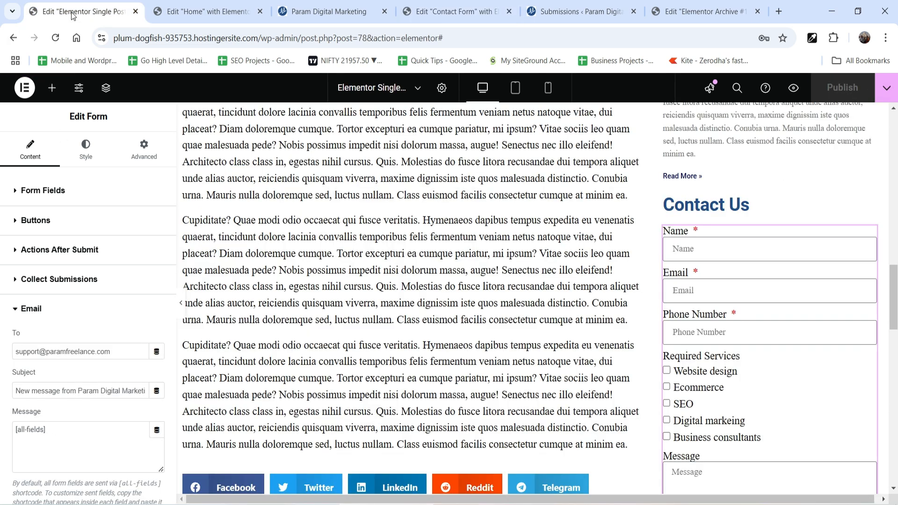
right_click(753, 209)
left_click(779, 457)
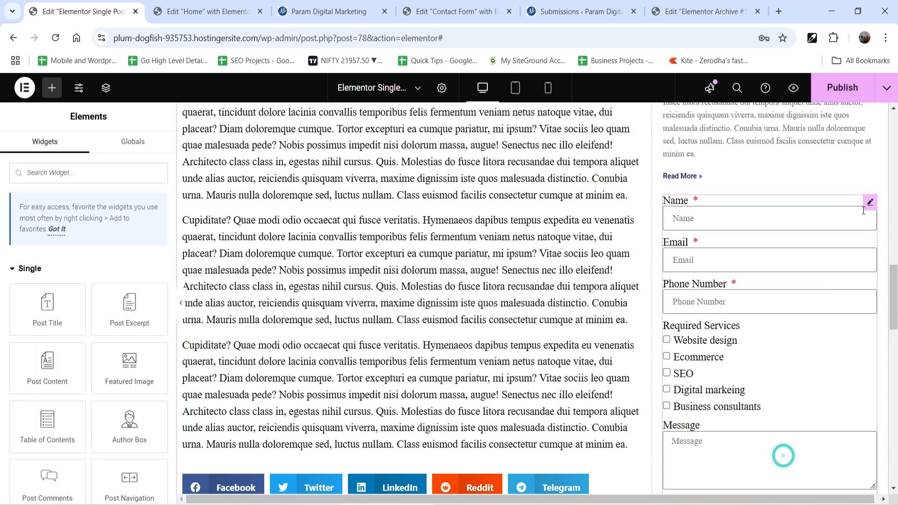
right_click(781, 457)
left_click(796, 460)
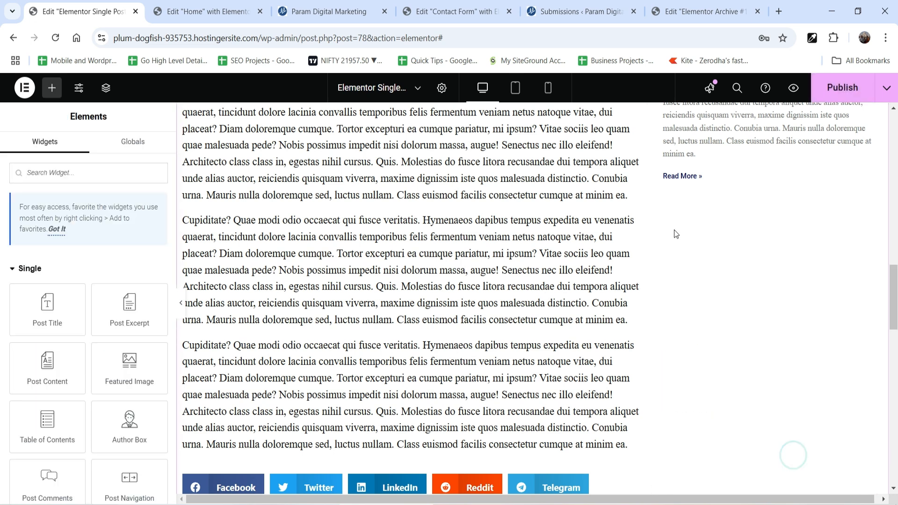
Add a Template widget to the single post sidebar below the posts list.
left_click(52, 88)
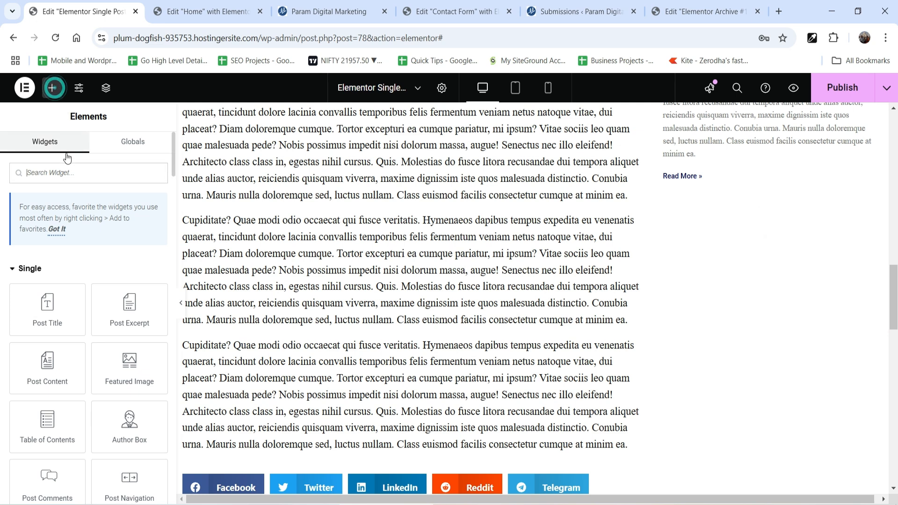
type("templa")
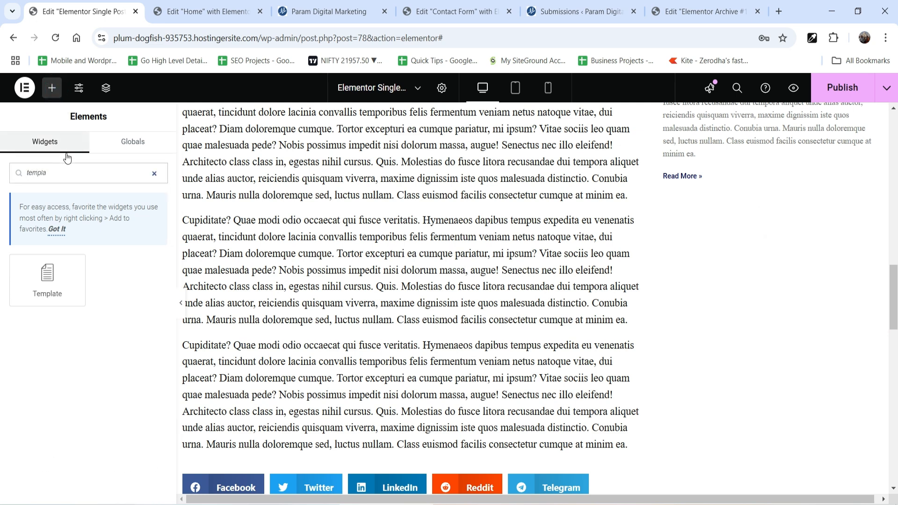
left_click_drag(49, 283, 736, 189)
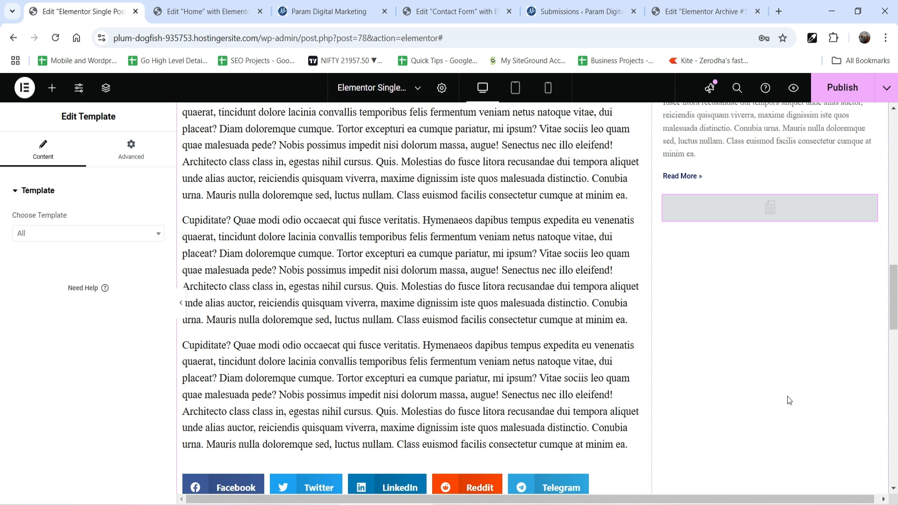
Assign the Contact Form template to the sidebar's Template widget and publish the single post template.
left_click(56, 234)
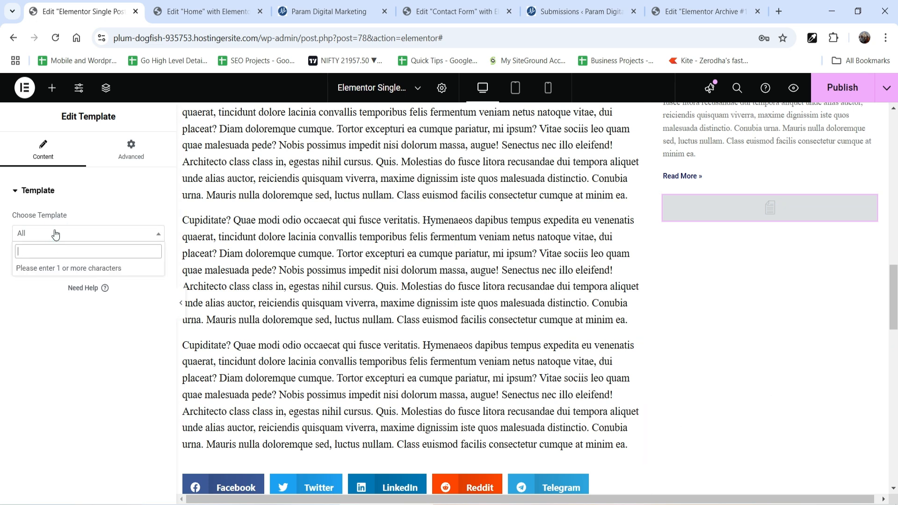
type("contact form")
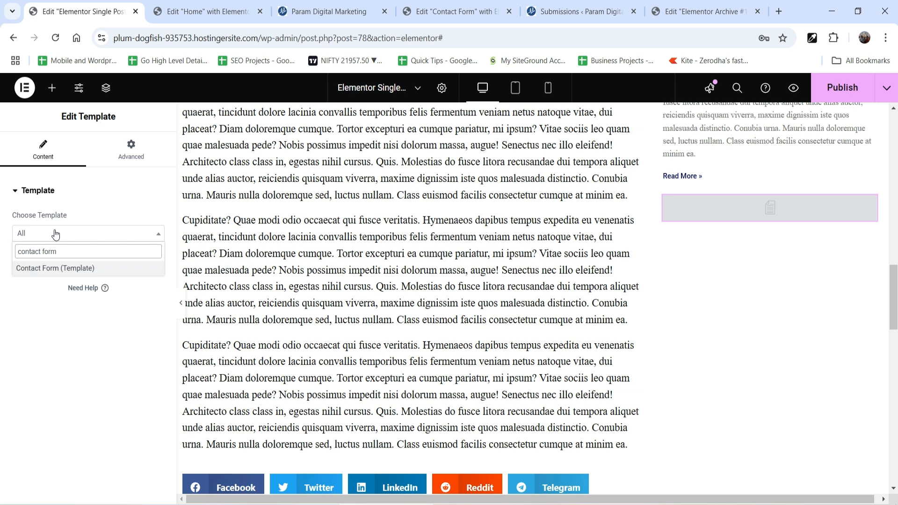
left_click(52, 270)
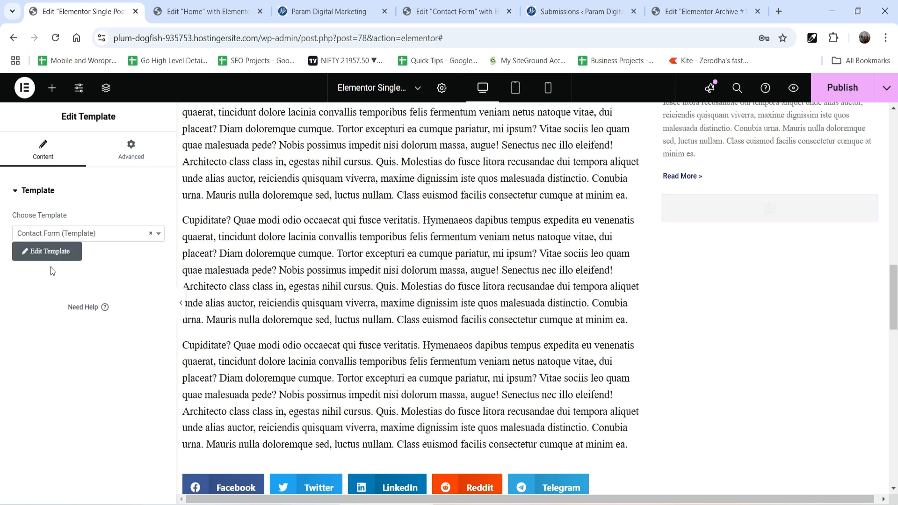
scroll(804, 251, "down", 2)
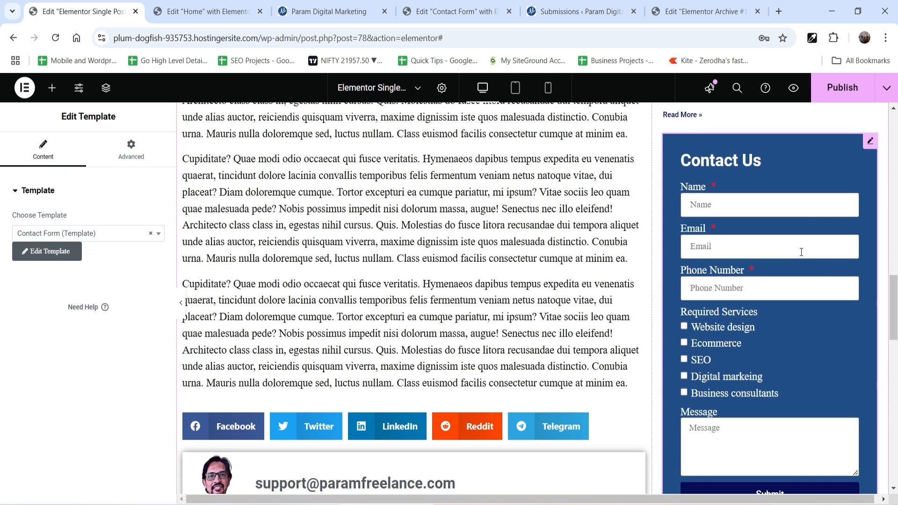
scroll(800, 252, "up", 1)
left_click(823, 90)
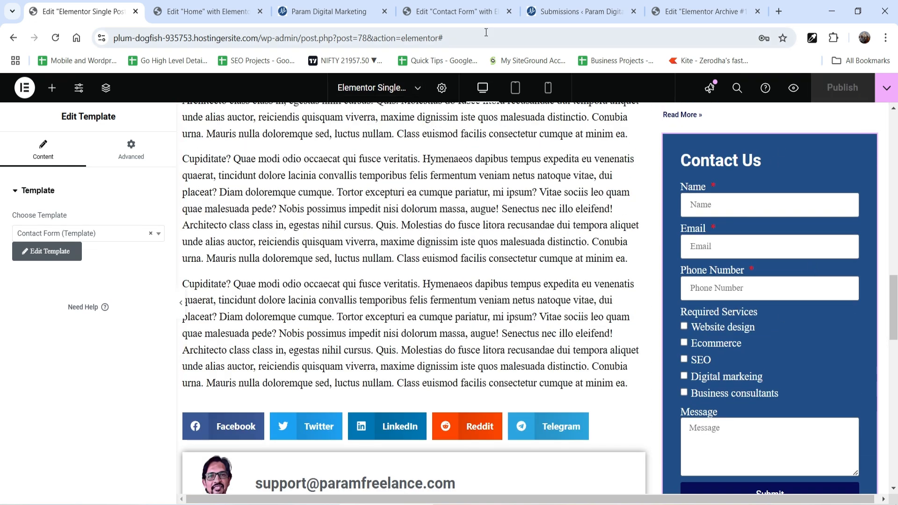
View the post "Corporating Others Is Must In Business" in a new tab and examine the contact form in its sidebar.
left_click(580, 11)
right_click(224, 270)
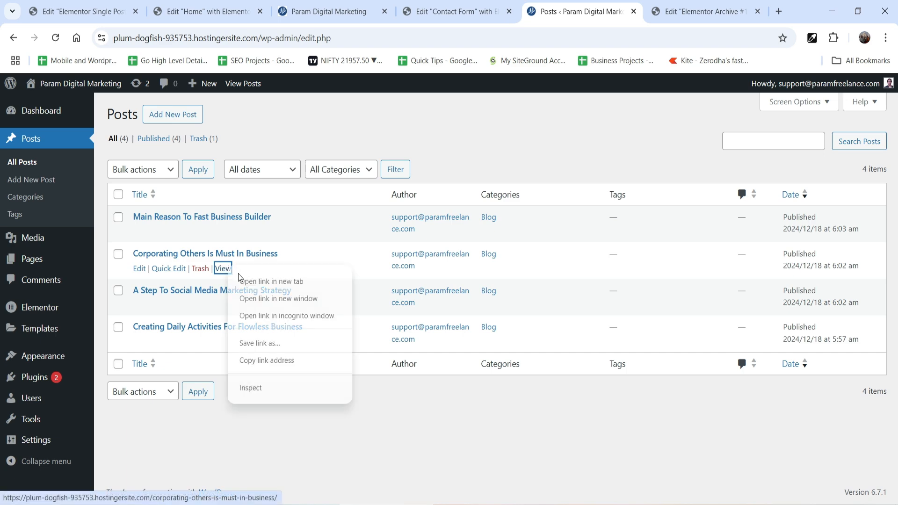
left_click(257, 283)
left_click(598, 10)
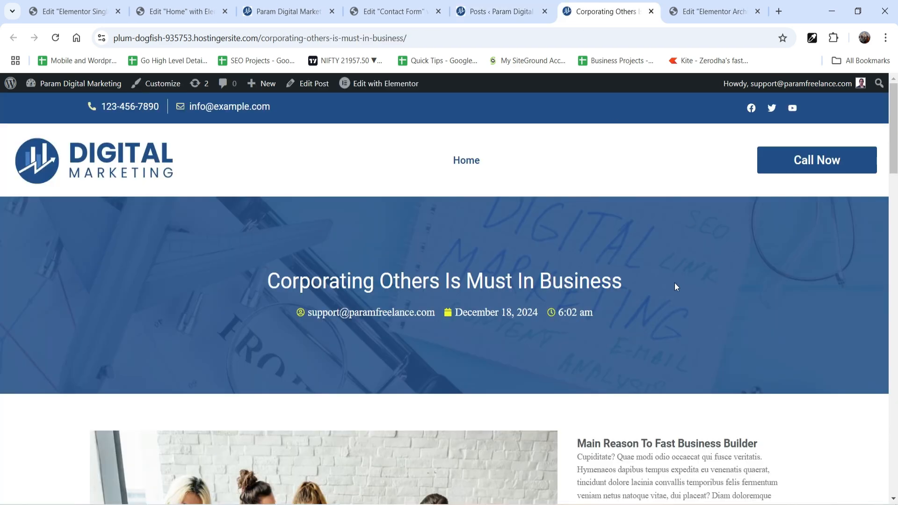
scroll(674, 283, "down", 10)
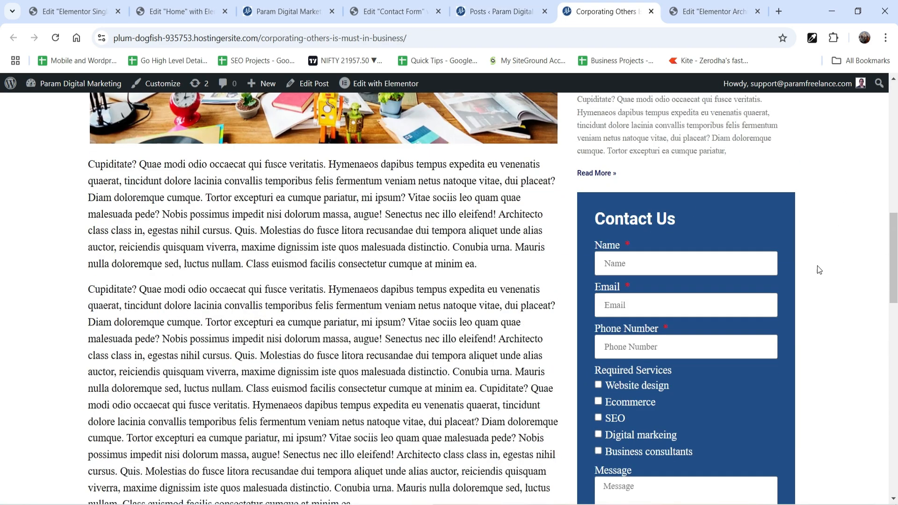
scroll(796, 265, "down", 6)
scroll(814, 268, "up", 15)
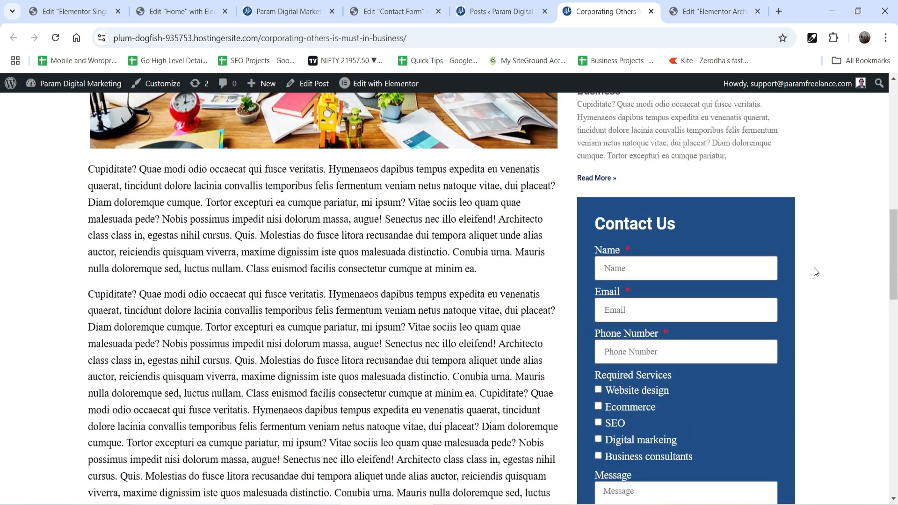
scroll(801, 279, "down", 10)
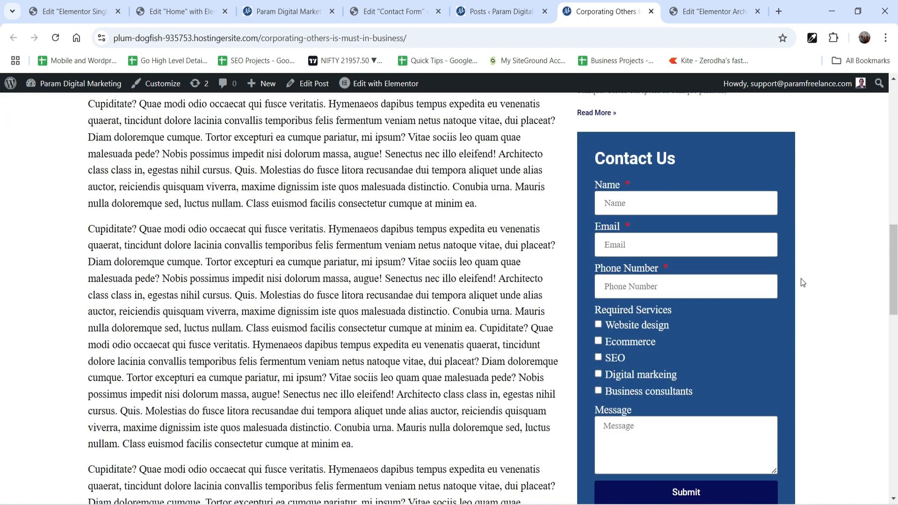
Add a two-column container below the blog posts section on the Home page in Elementor.
left_click(180, 11)
scroll(563, 210, "down", 5)
scroll(560, 264, "down", 2)
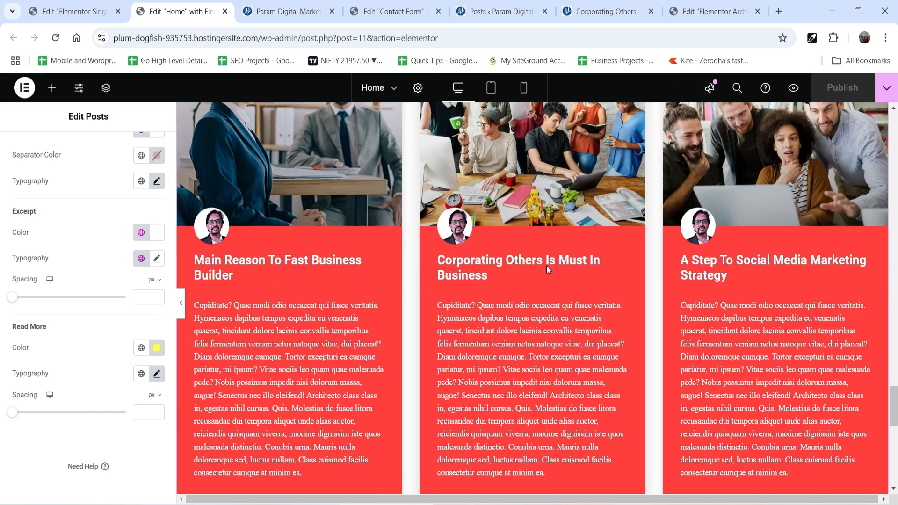
left_click(506, 358)
left_click(497, 391)
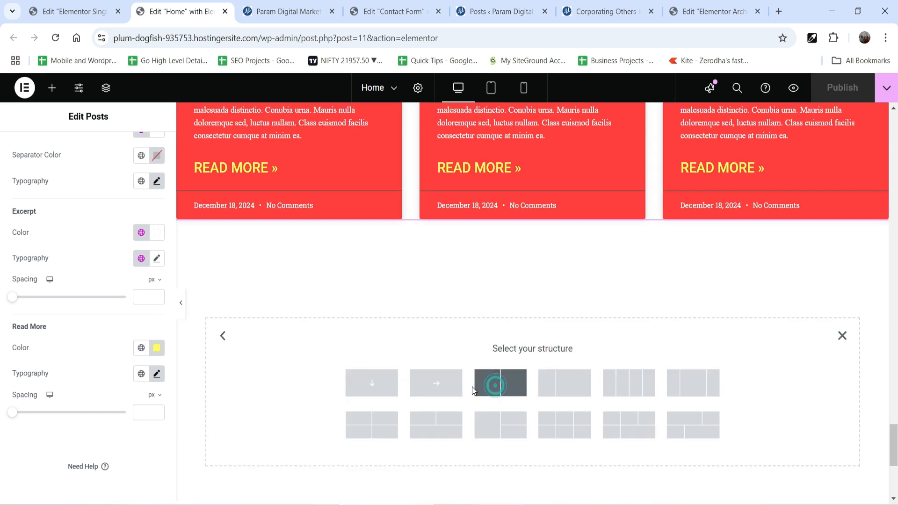
left_click(501, 381)
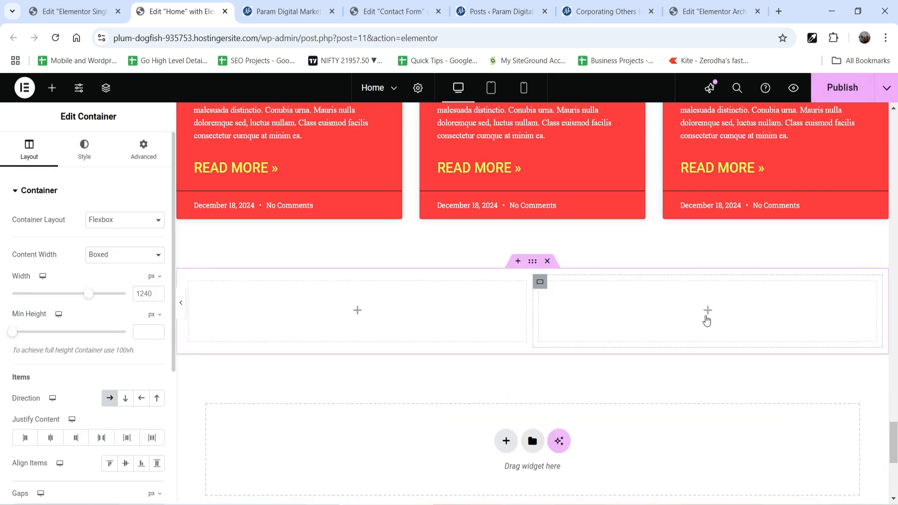
Place a Template widget in the container's right-hand column and assign it the Contact Form template.
left_click(707, 311)
type("templ")
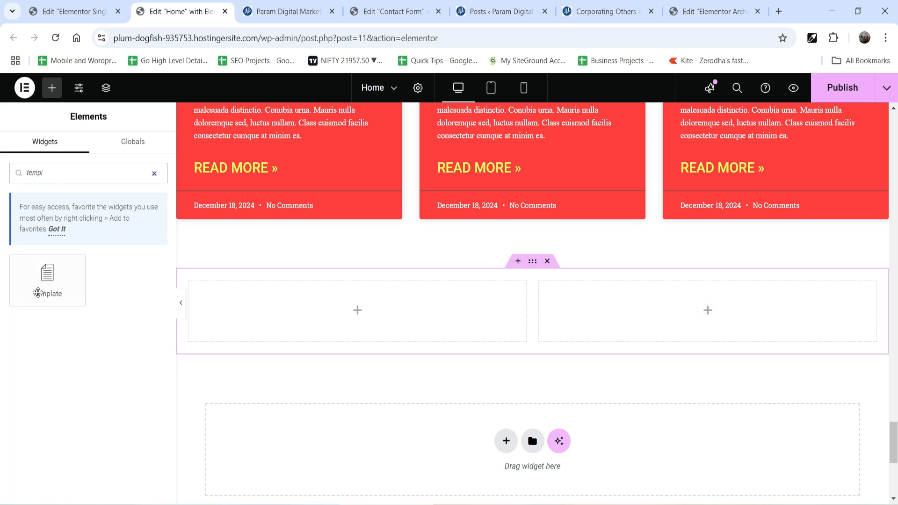
left_click_drag(37, 292, 744, 303)
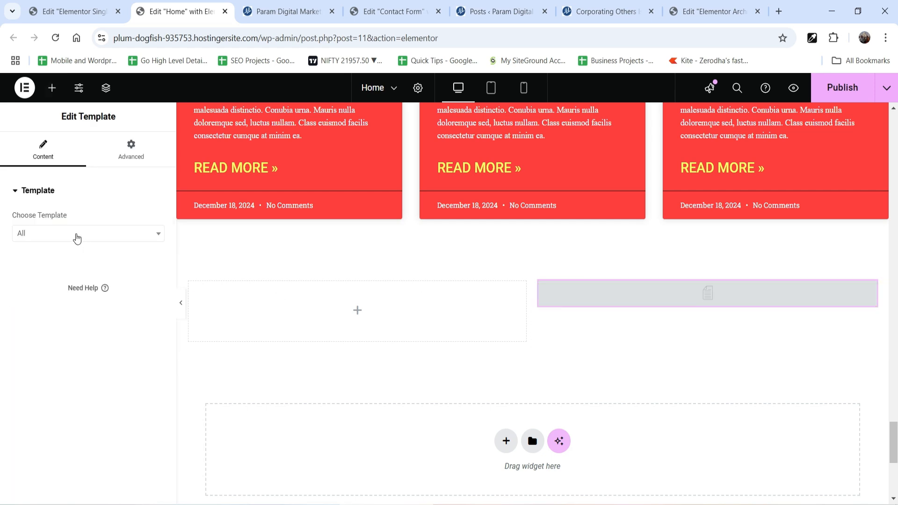
left_click(77, 239)
type("contact")
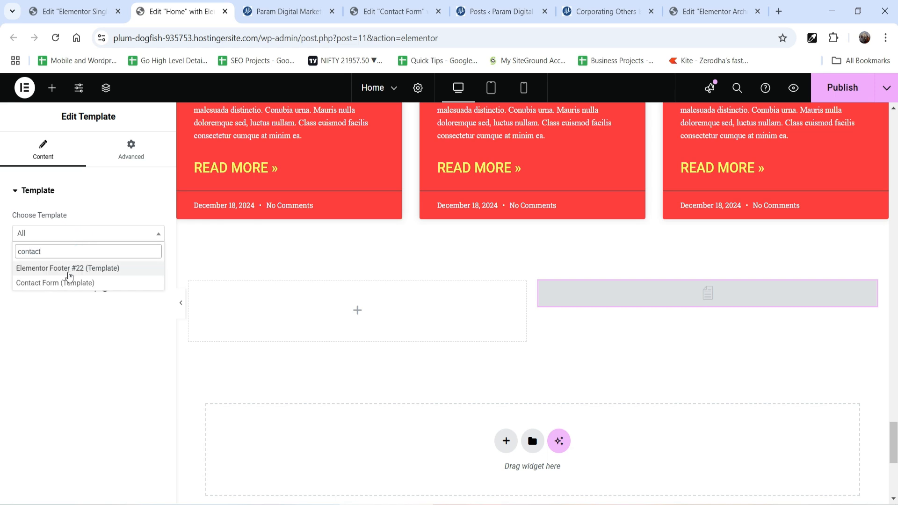
left_click(55, 283)
scroll(805, 361, "down", 4)
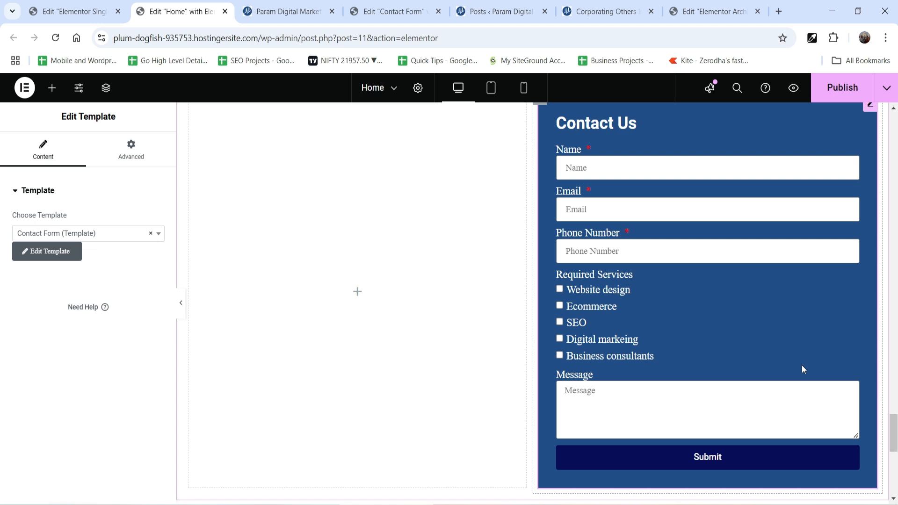
scroll(801, 369, "up", 3)
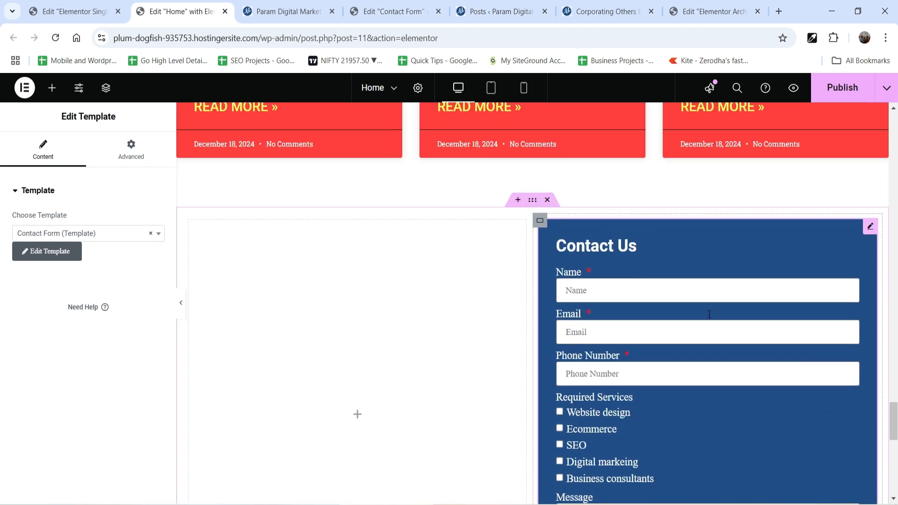
Delete the two-column container holding the contact form and publish the Home page.
left_click(546, 201)
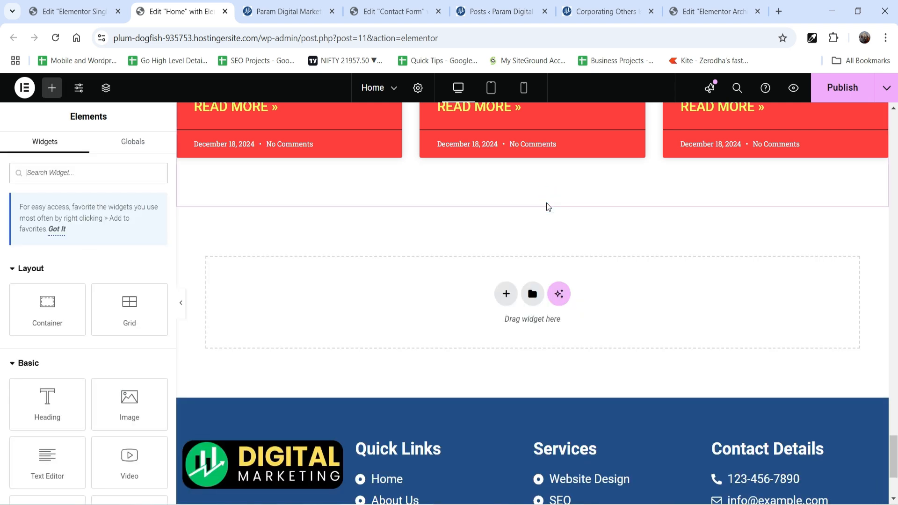
left_click(827, 88)
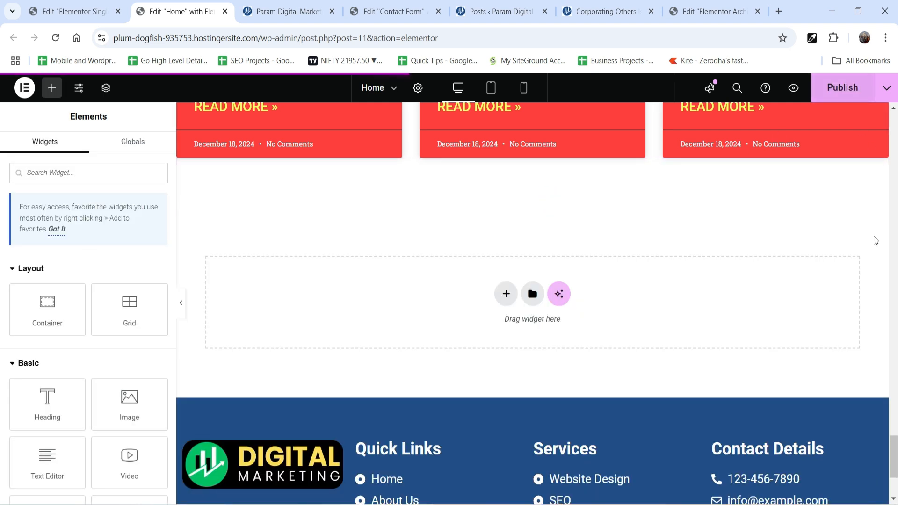
Look through the sections of the live home page.
left_click(605, 13)
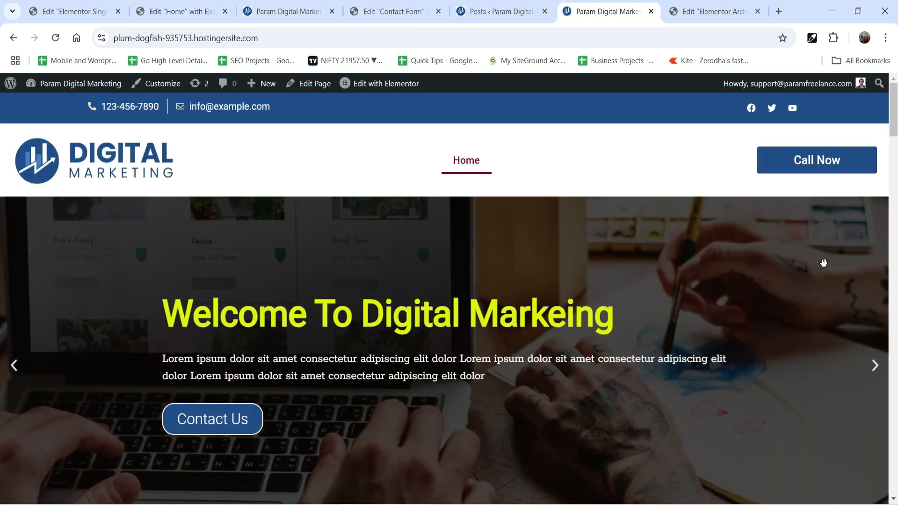
scroll(772, 252, "down", 15)
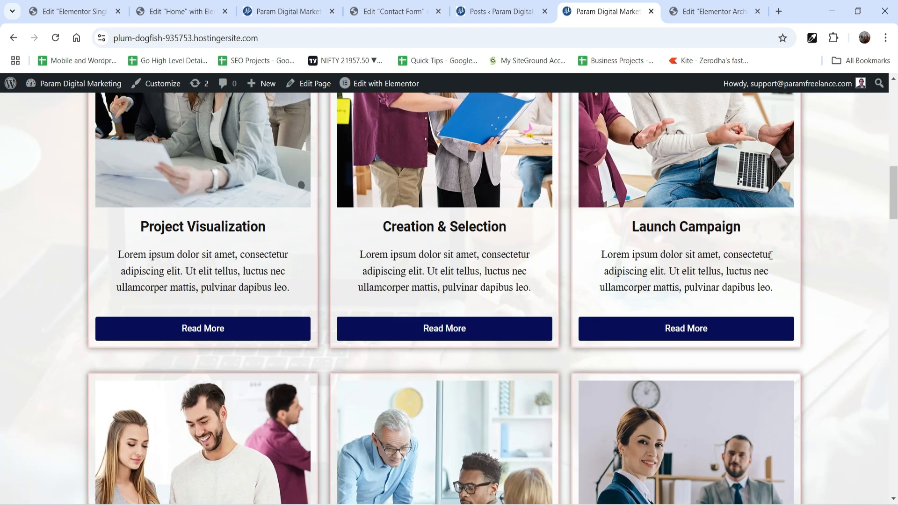
scroll(769, 255, "down", 10)
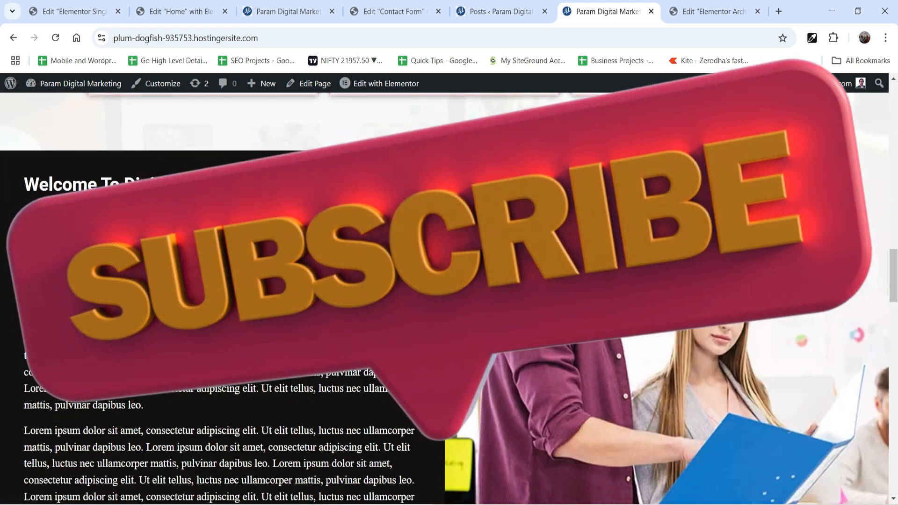